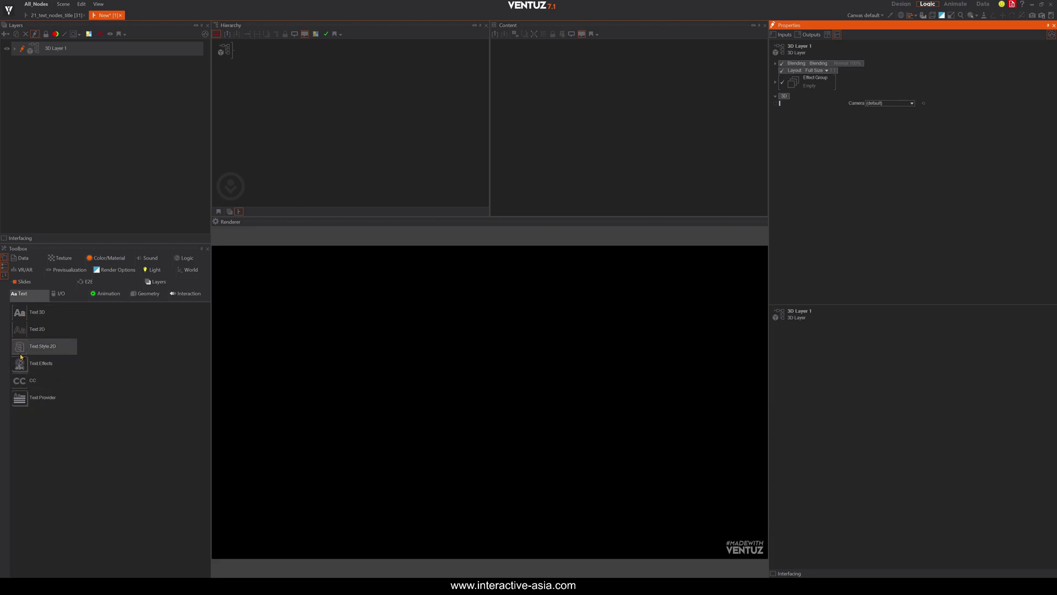
Add a Text 2D node to the 3D layer and give it a Block Text source.
drag(37, 329, 230, 52)
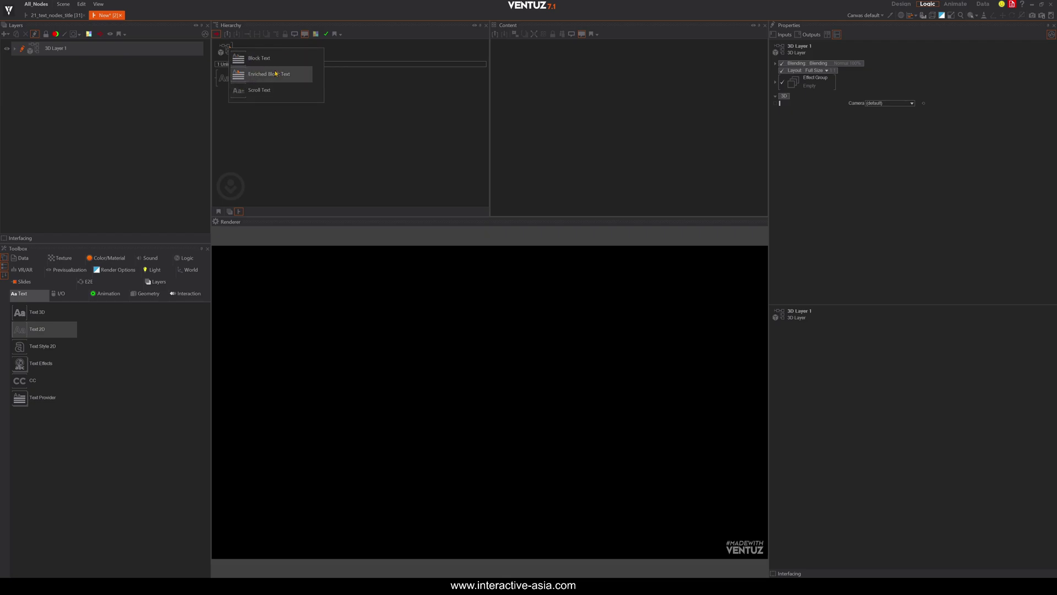
click(238, 58)
click(564, 106)
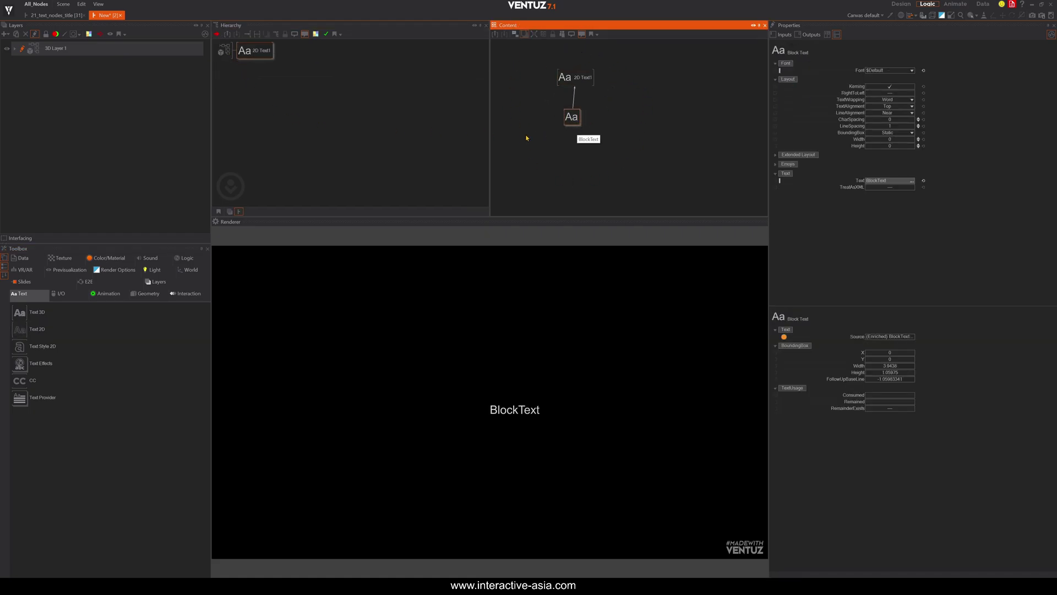
Inspect the 2D Text node and its Block Text node, and set the Block Text's font to the Highlight preset.
click(564, 76)
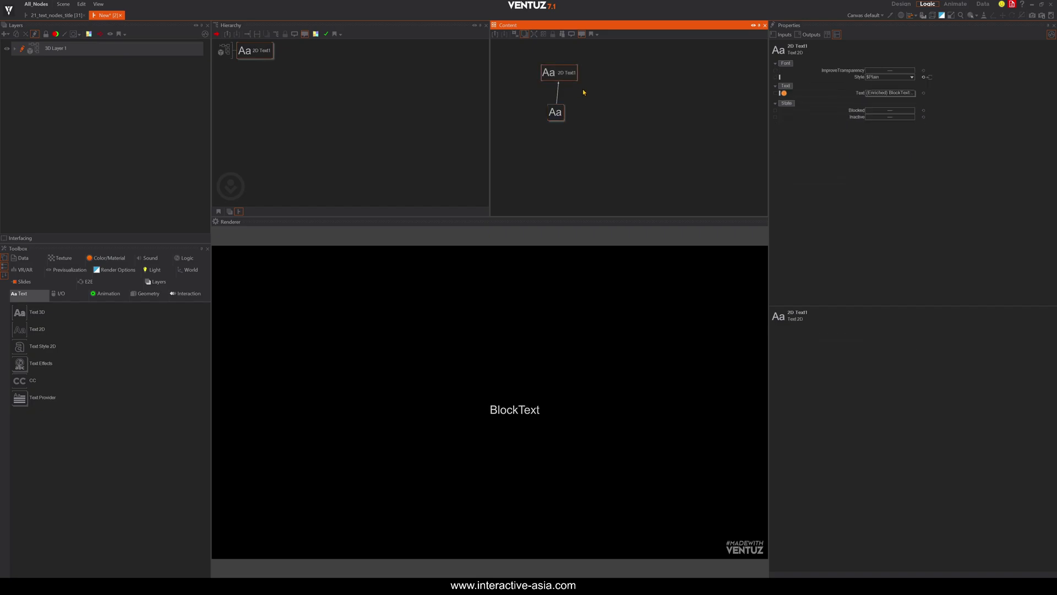
click(557, 116)
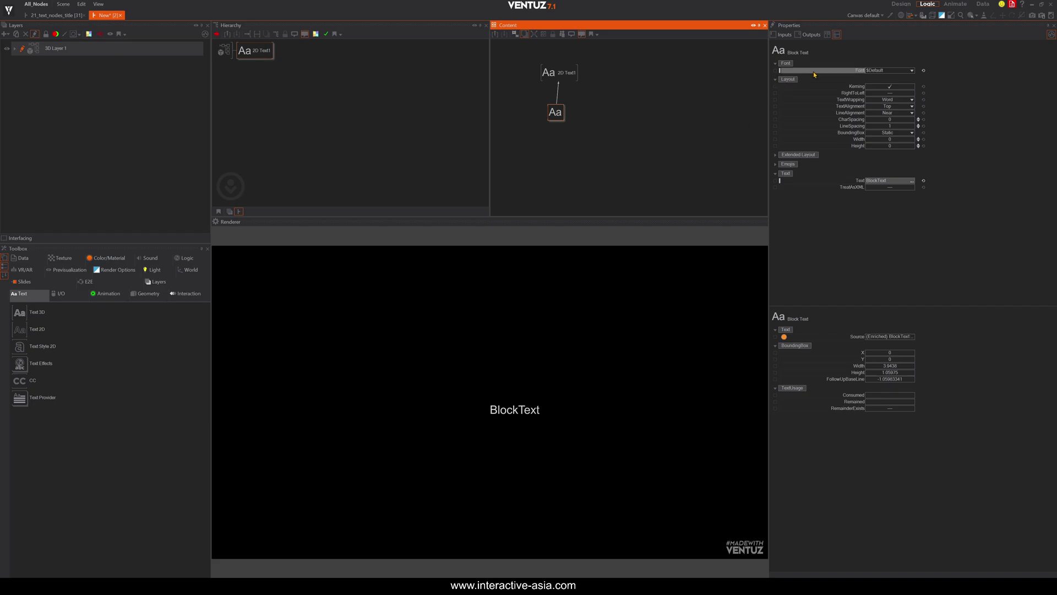
click(912, 71)
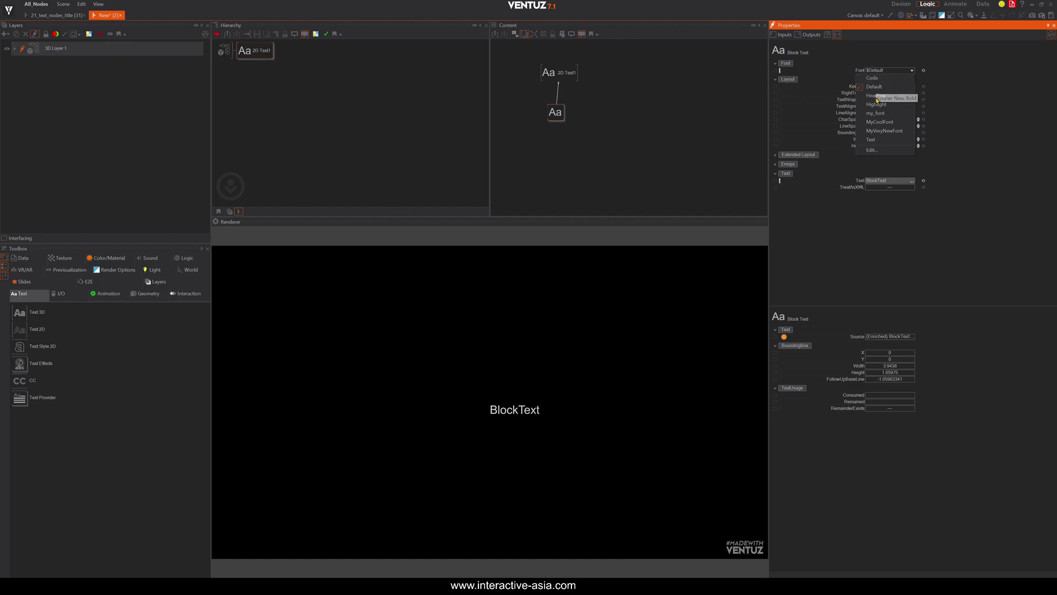
click(876, 105)
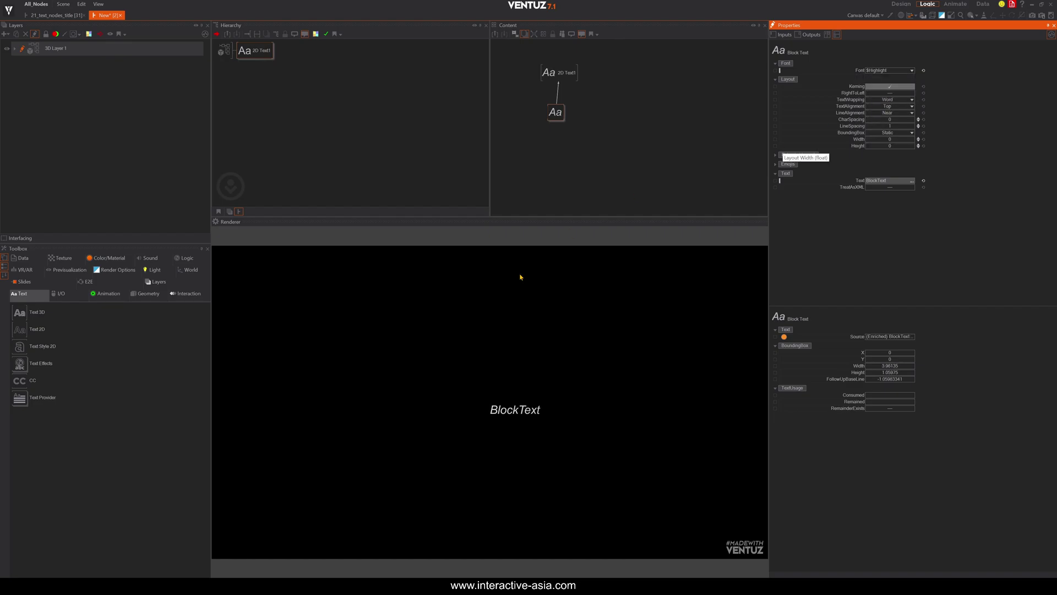
Insert an Axis node ahead of the 2D Text node and enlarge the text with its uniform scaling factor.
click(244, 125)
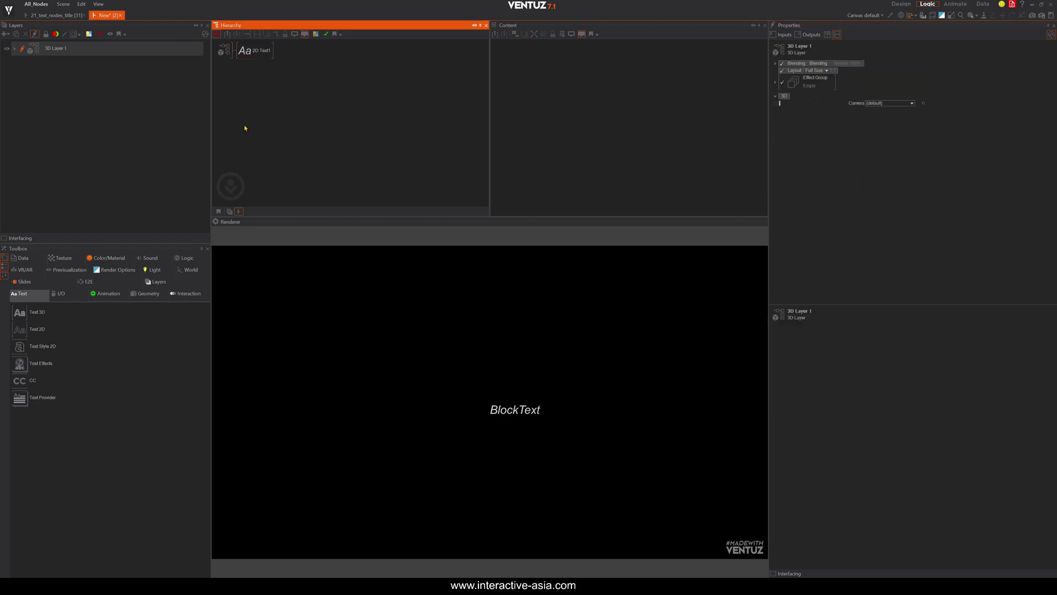
right_click(243, 124)
click(261, 142)
click(240, 54)
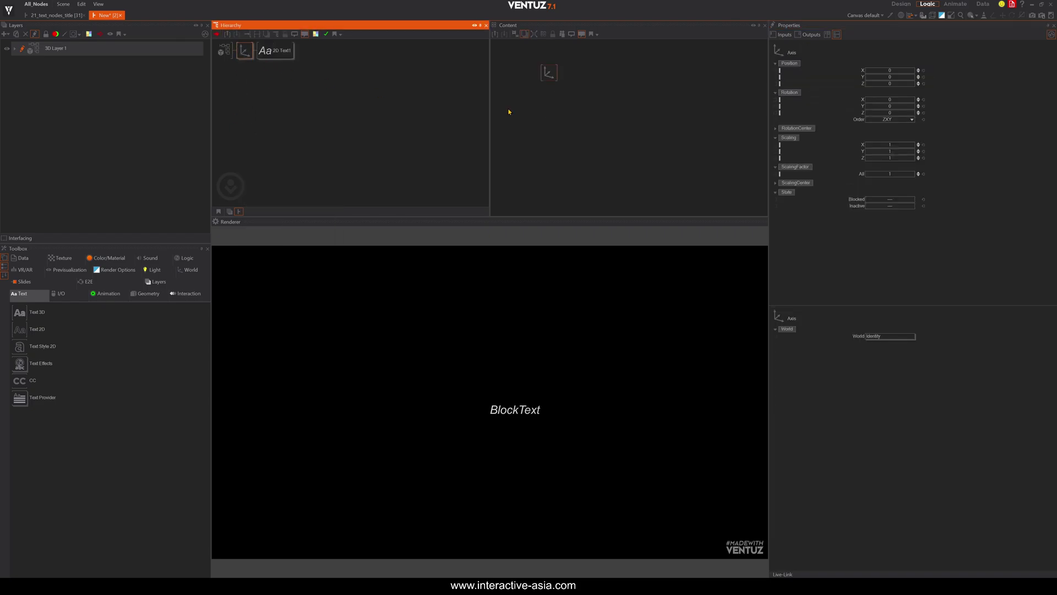
drag(918, 174, 918, 170)
Change the Block Text's font to the Code preset.
click(275, 50)
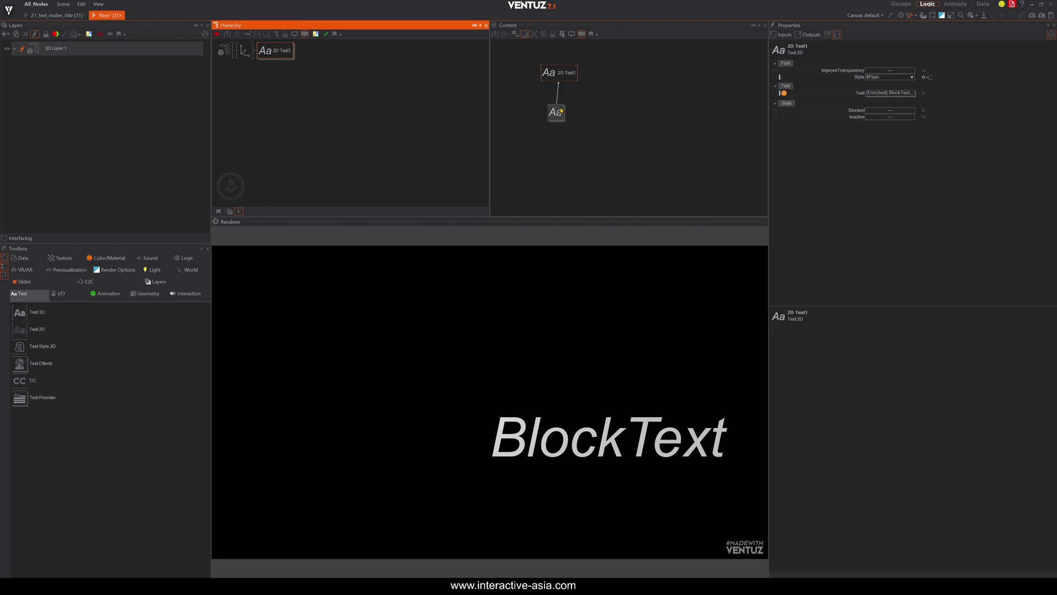
click(555, 112)
click(892, 70)
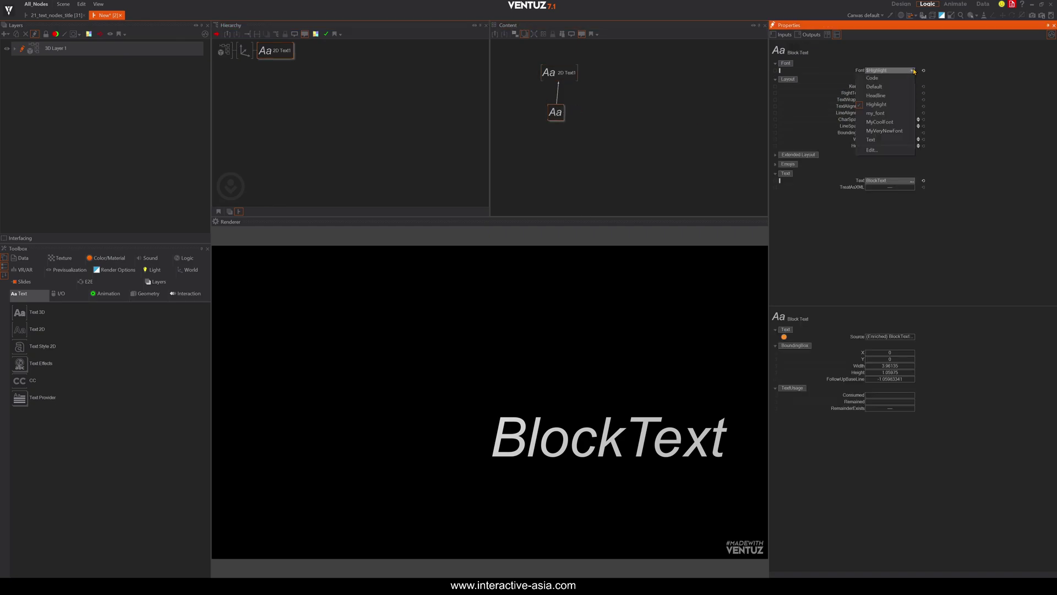
click(886, 80)
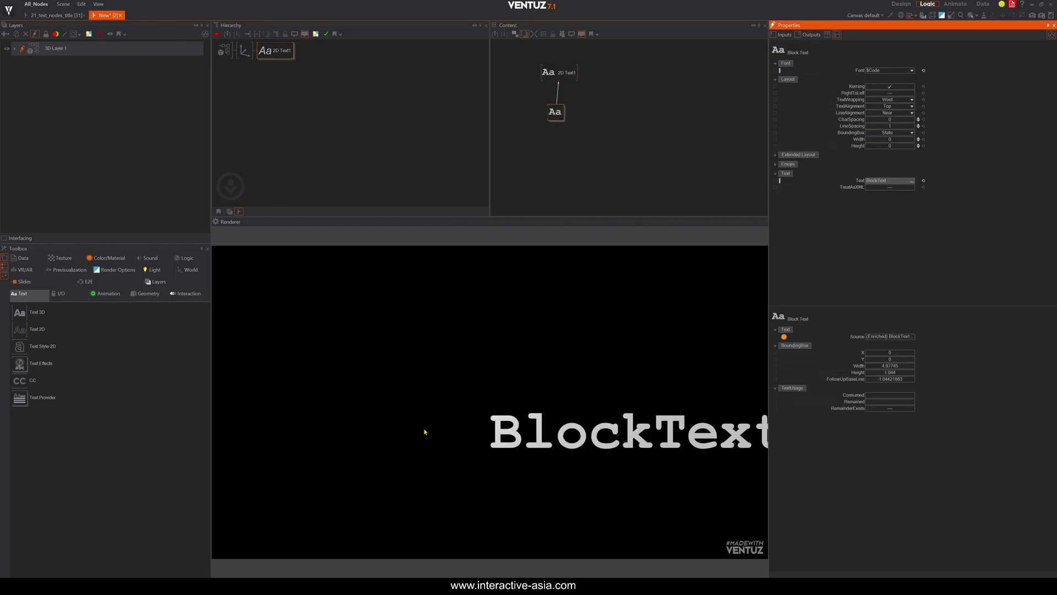
Open the font preset editor for the Block Text and enter Matt_1 as the name of a new preset.
click(913, 71)
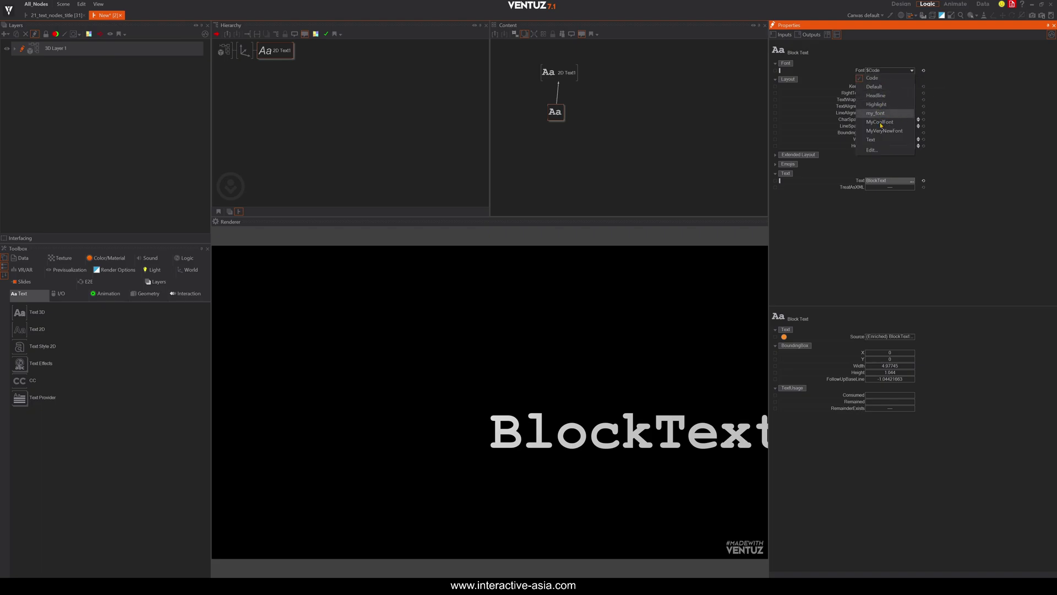
click(875, 152)
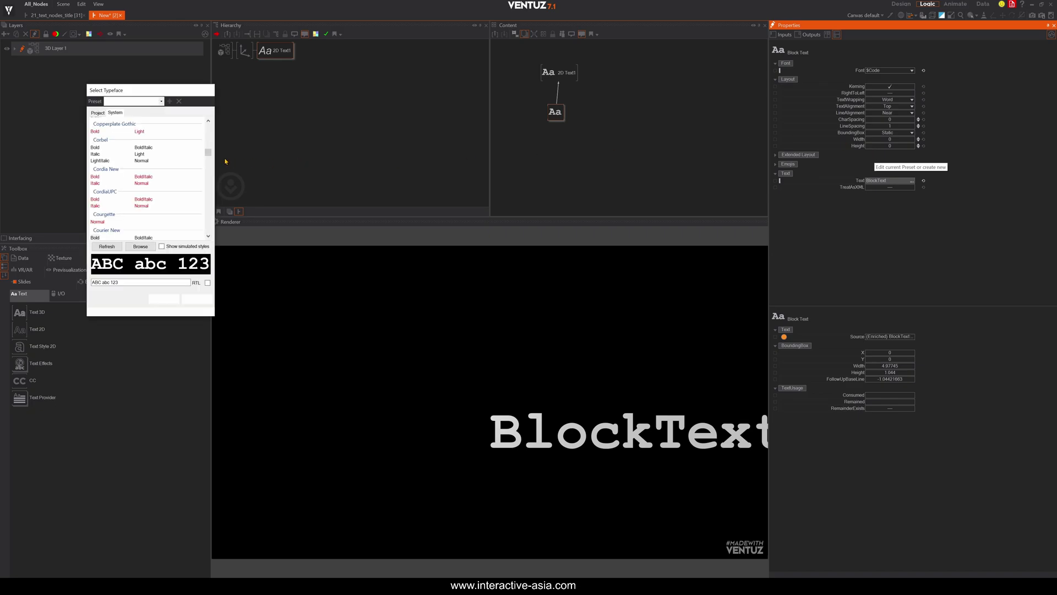
drag(146, 93, 657, 97)
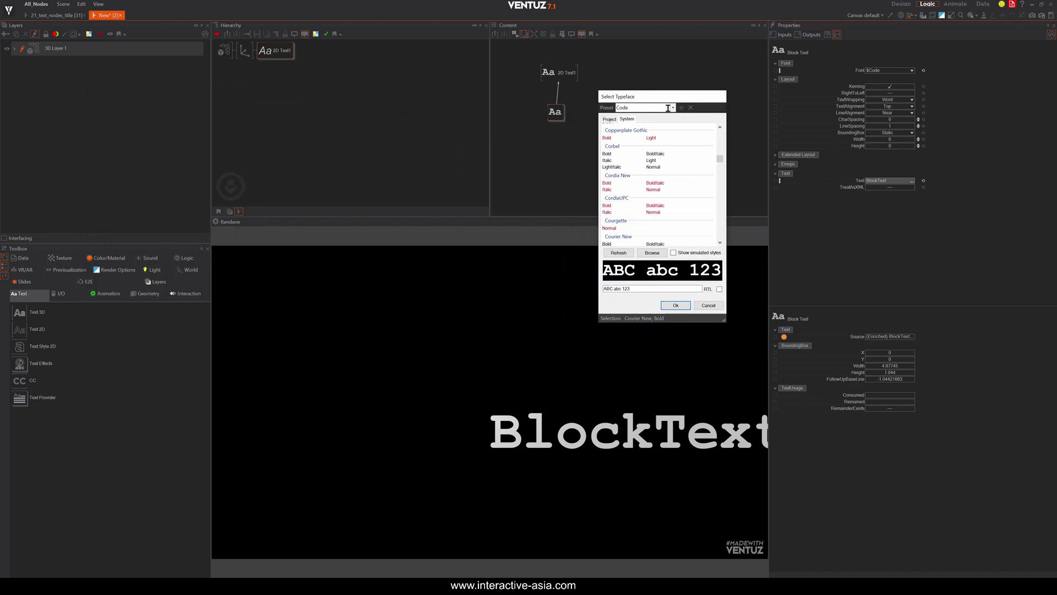
click(672, 108)
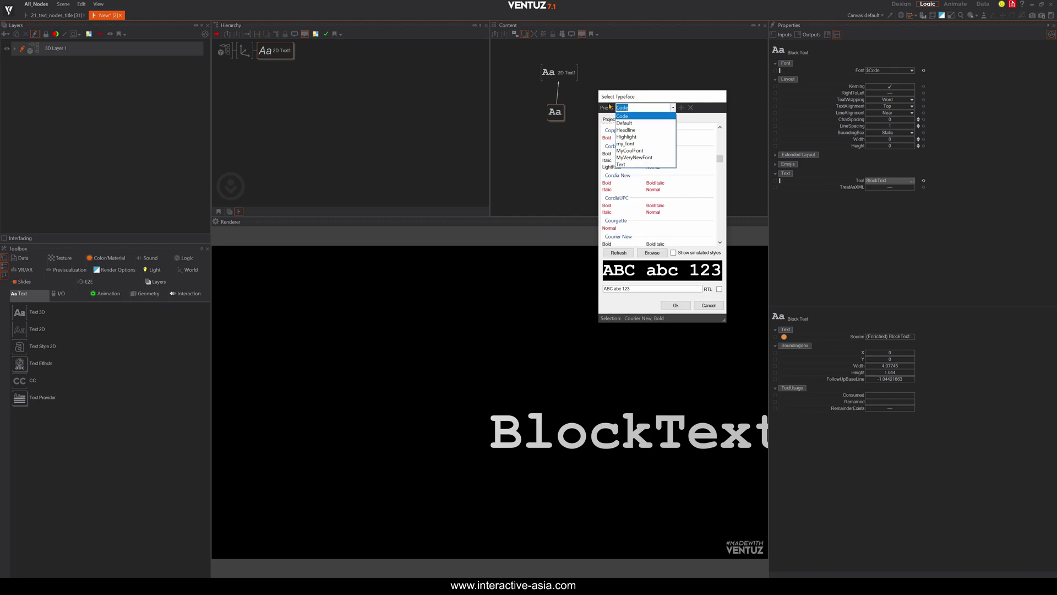
click(695, 119)
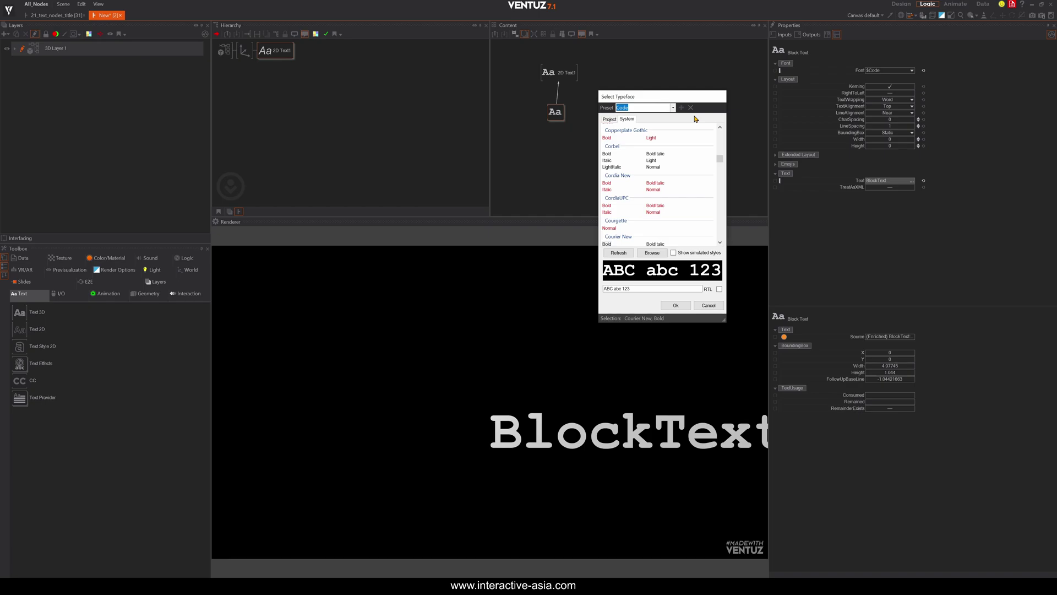
text(Matt_1)
Choose the Normal style of the system typeface Ravie, SemiExpanded for the Matt_1 preset.
click(608, 119)
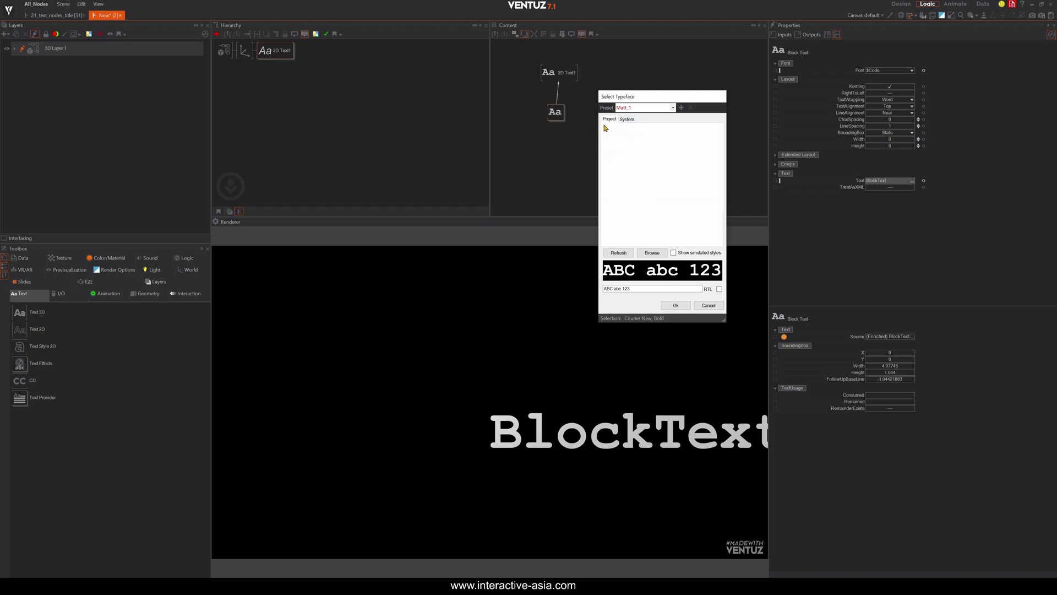
click(627, 120)
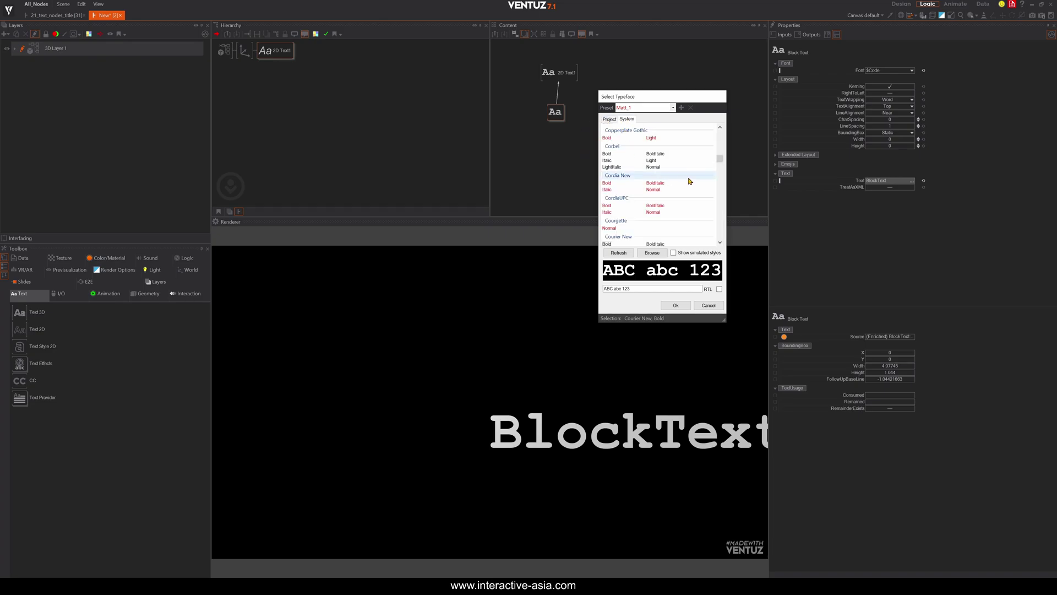
drag(721, 160, 721, 216)
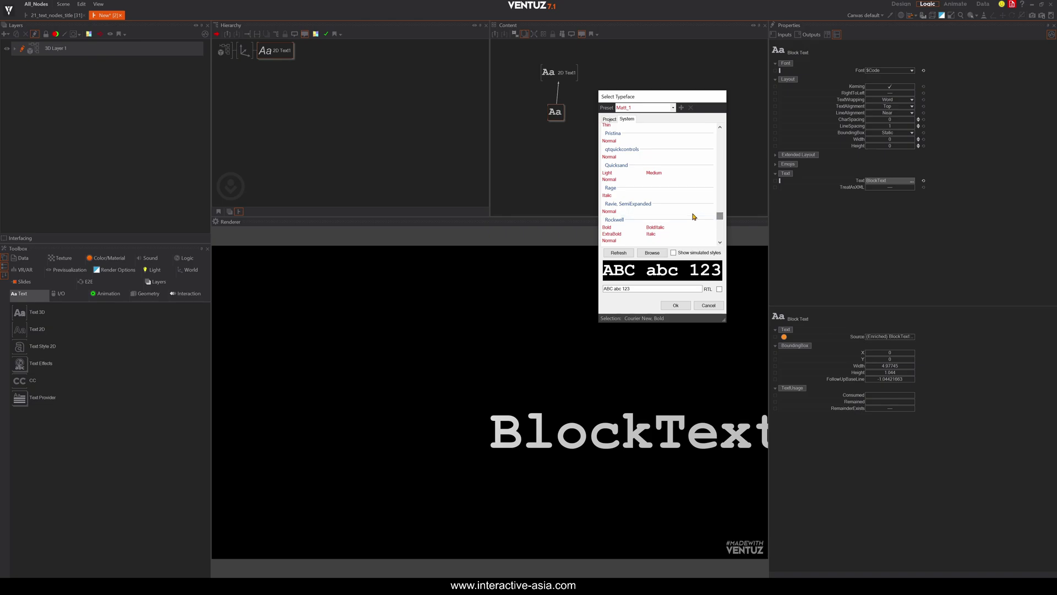
click(611, 212)
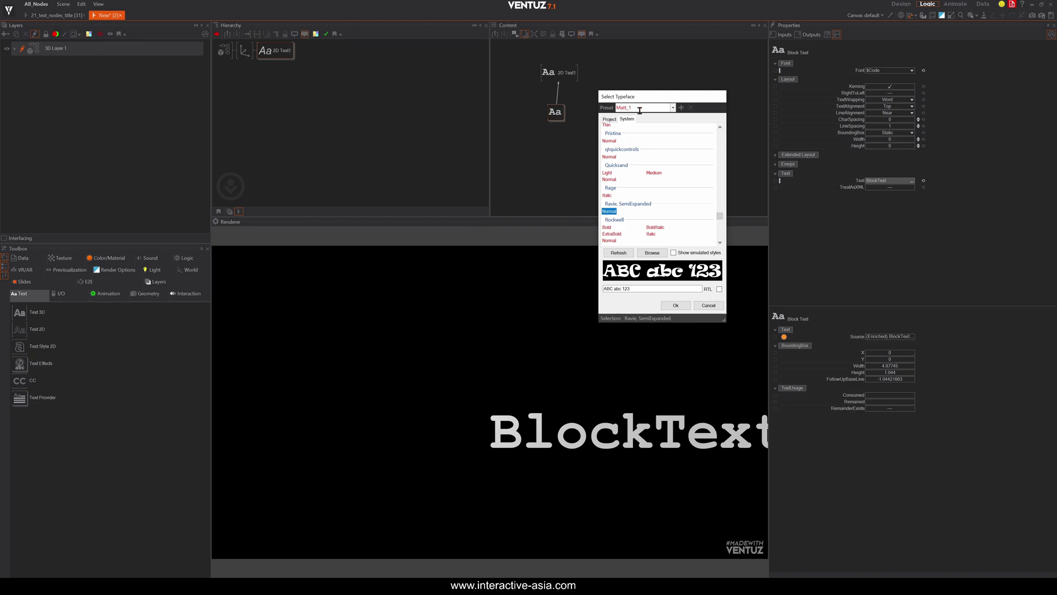
Save the Matt_1 preset and apply it to the Block Text, using the Ravie font as a system reference.
click(618, 109)
click(674, 305)
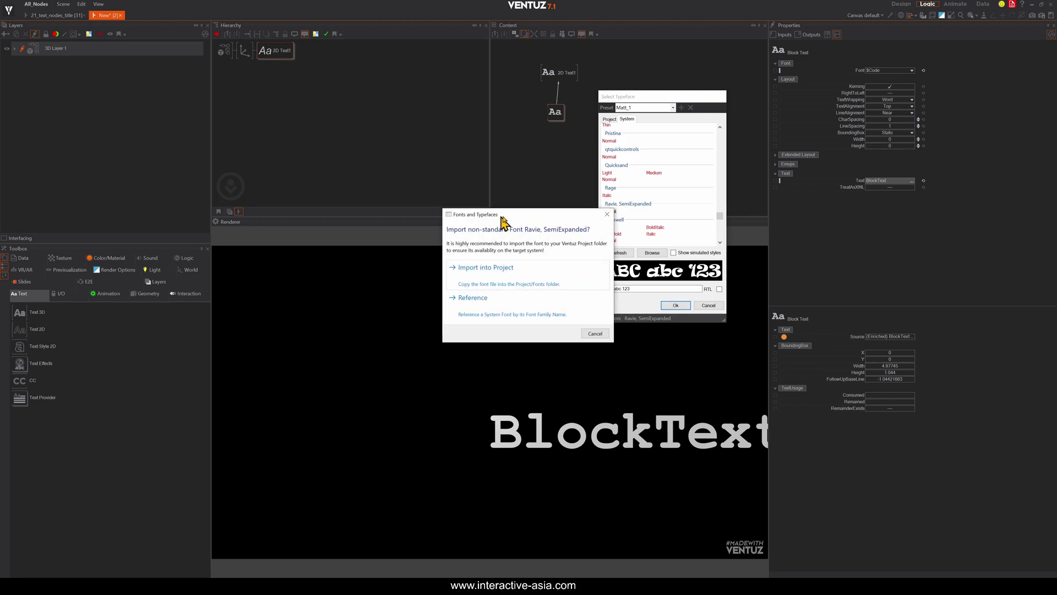
drag(500, 216, 526, 205)
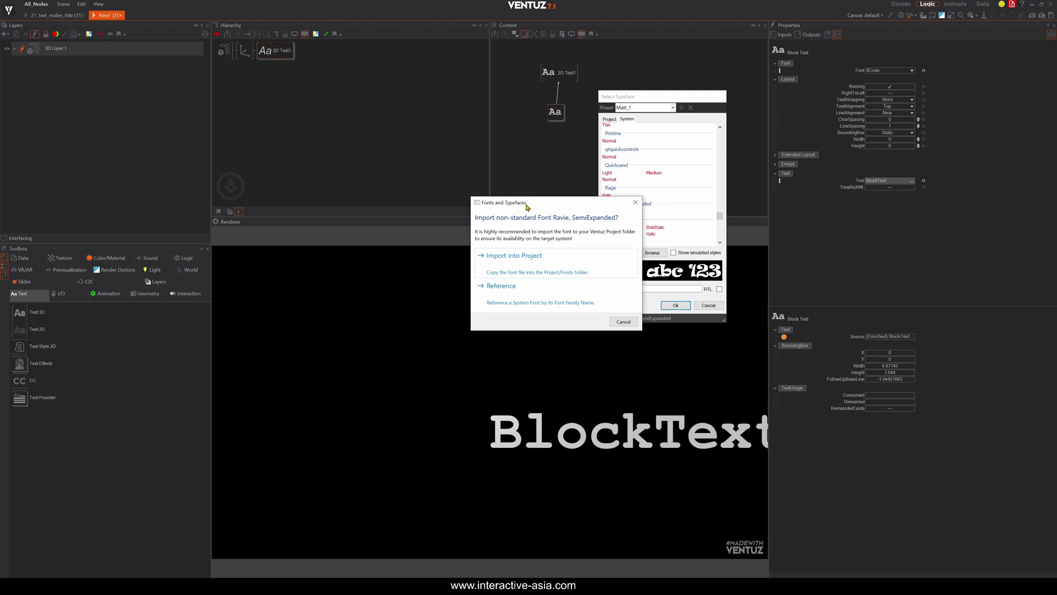
click(517, 292)
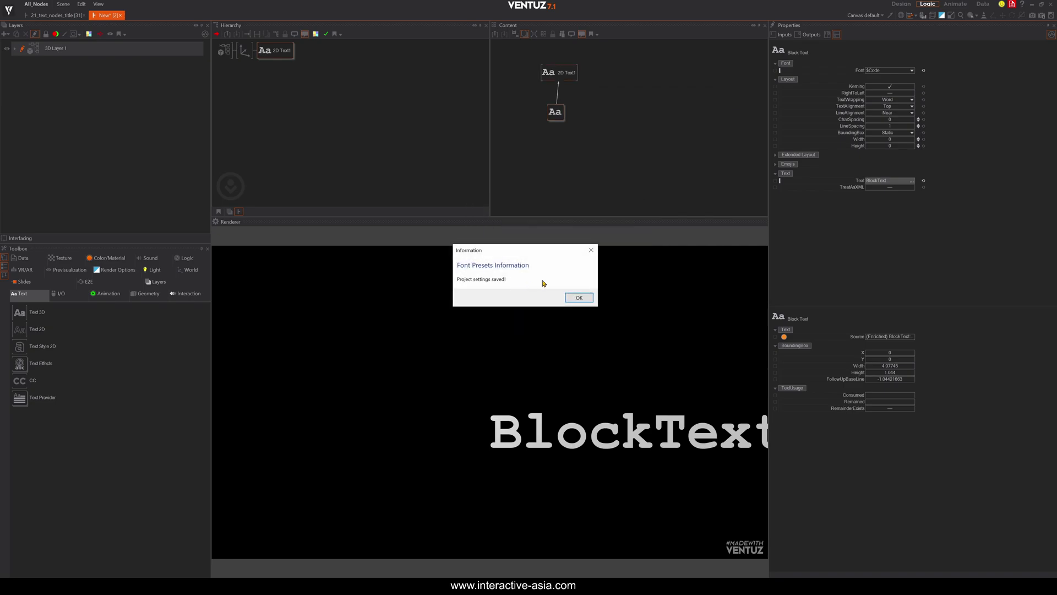
click(579, 298)
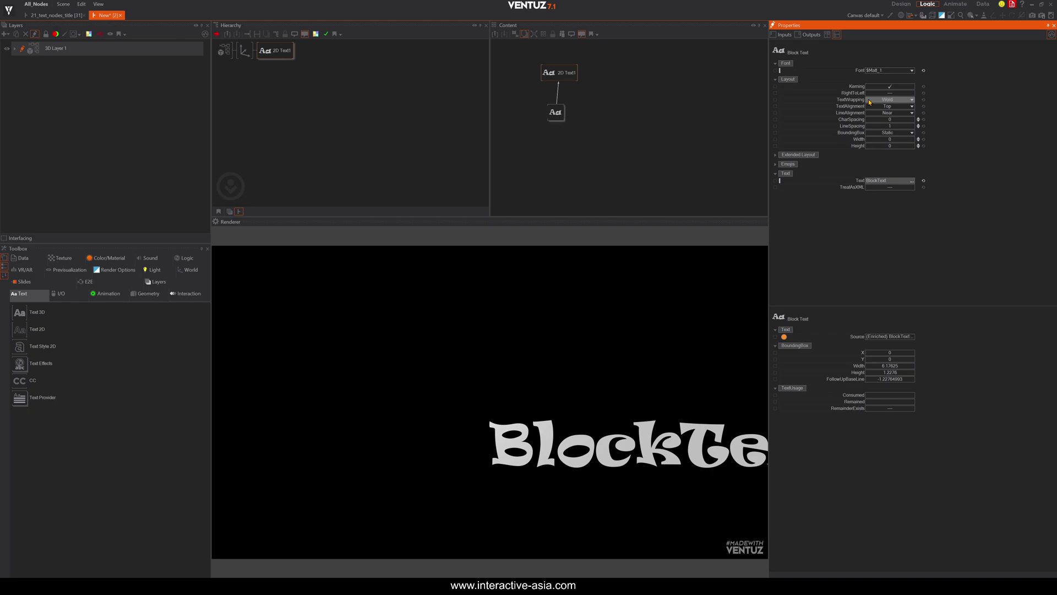
Keep the Block Text's wrapping on Word and set both its text alignment and line alignment to Center.
click(912, 100)
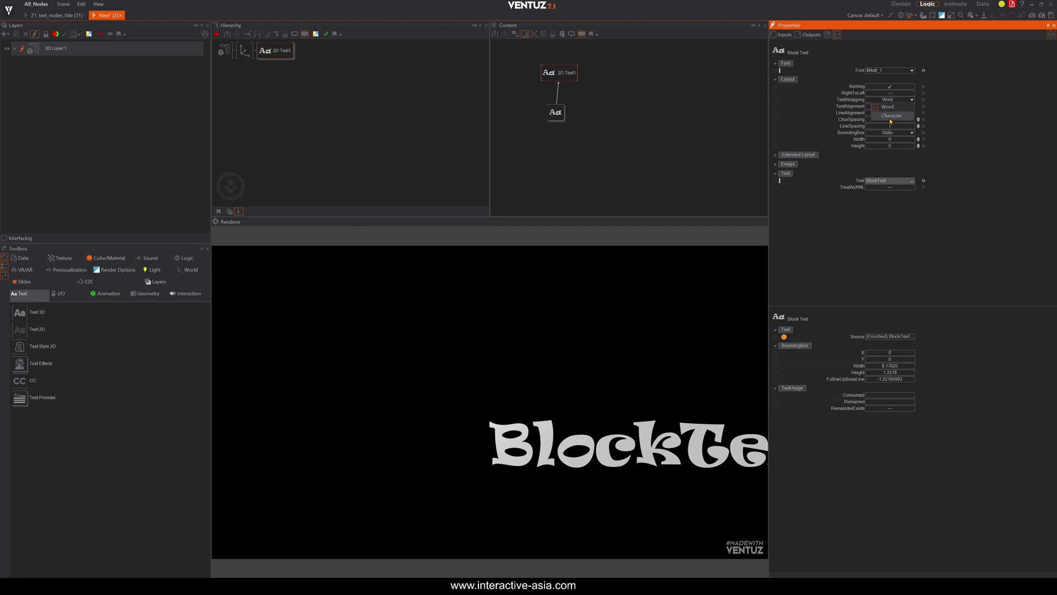
click(890, 107)
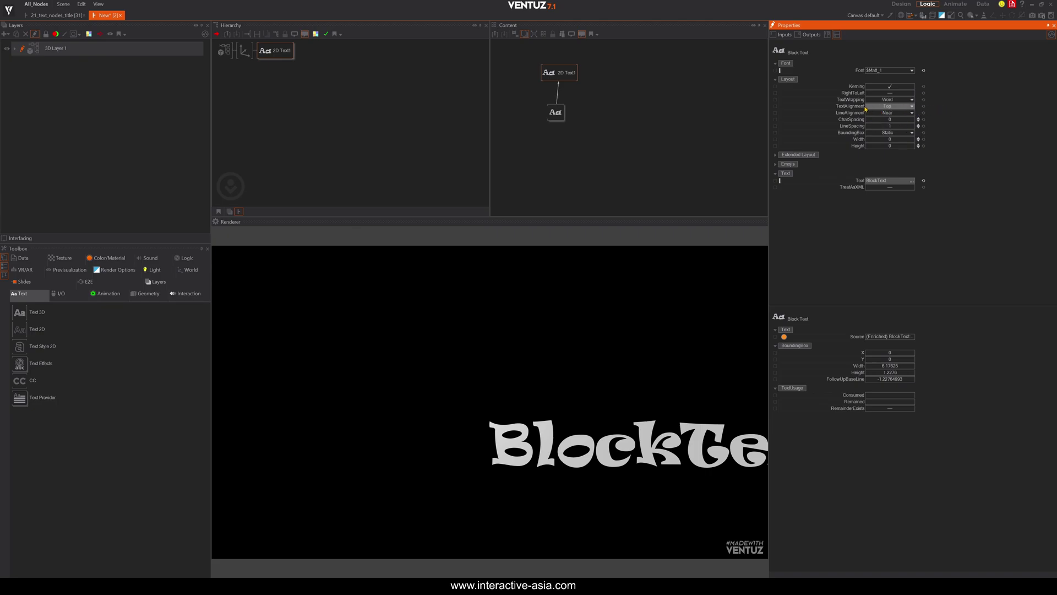
click(889, 106)
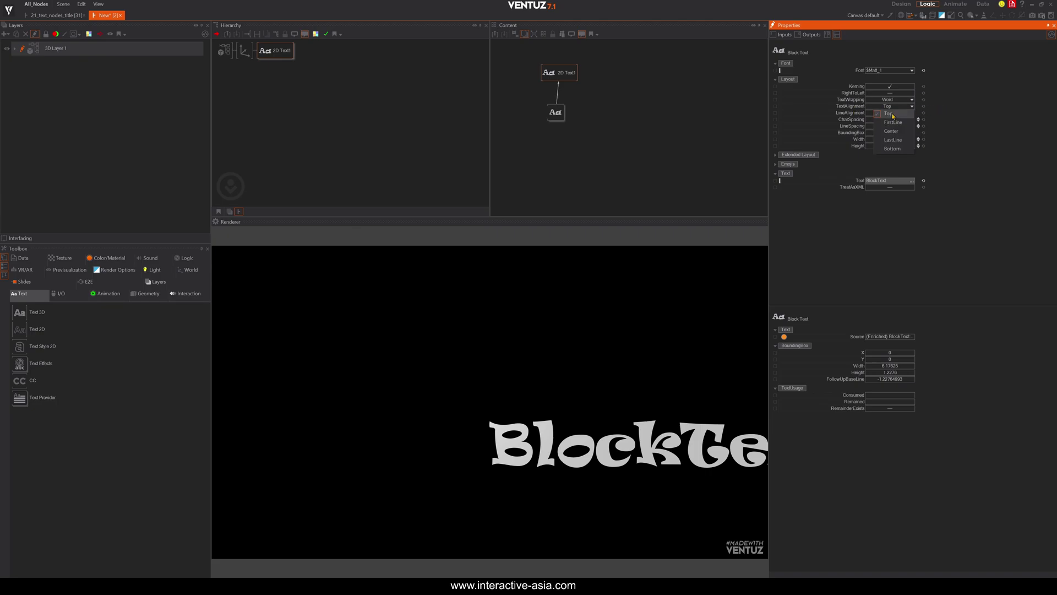
click(892, 131)
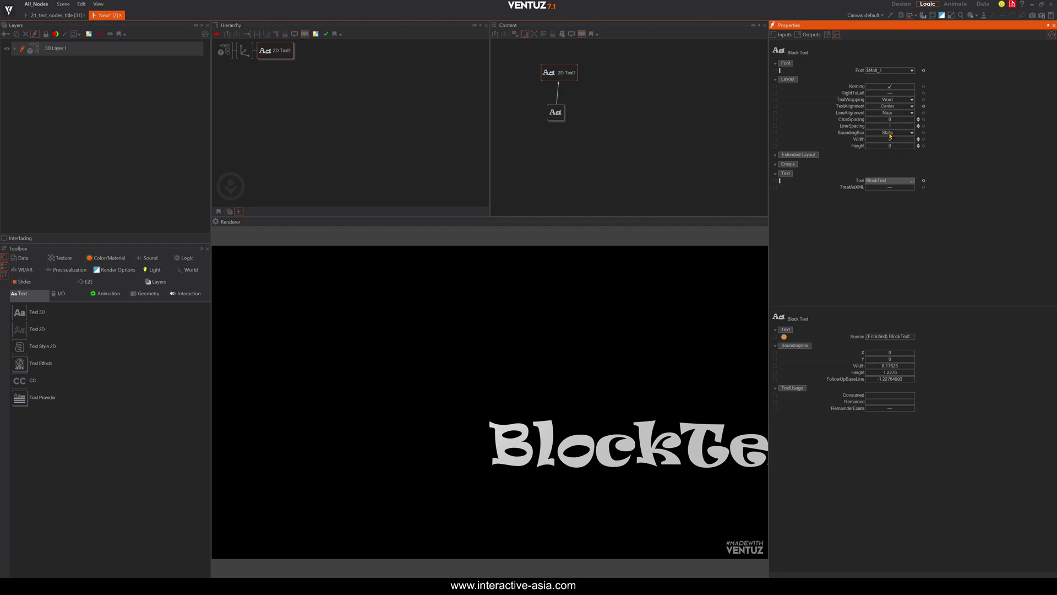
click(911, 114)
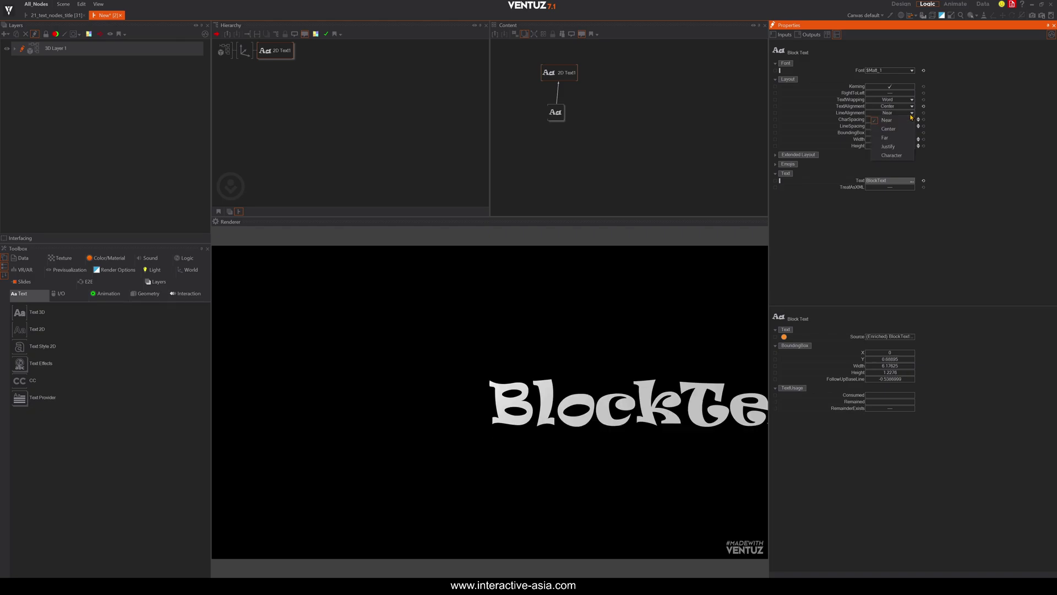
click(888, 129)
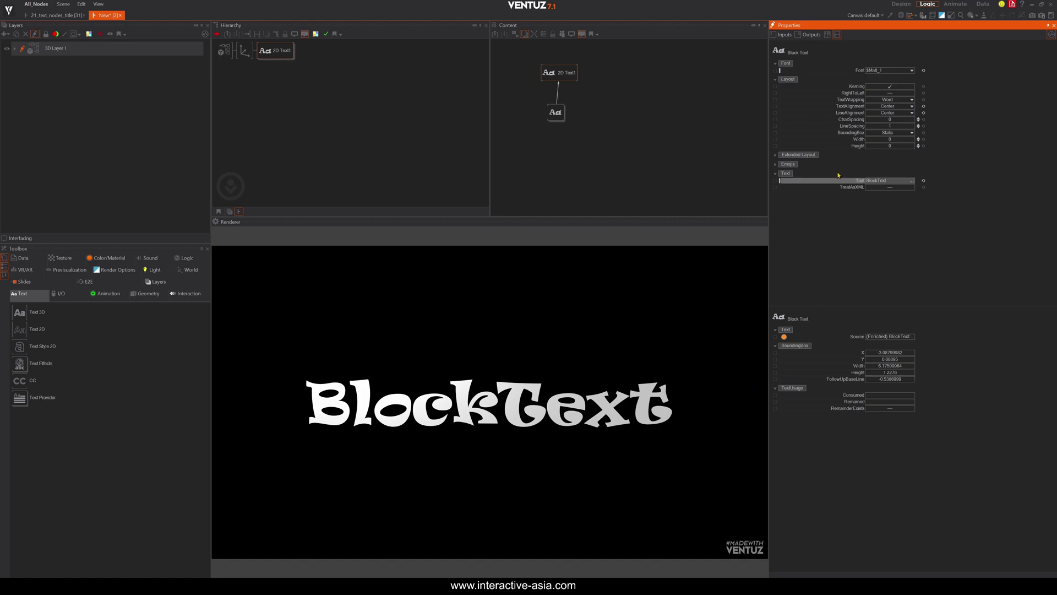
mouse_move(881, 120)
mouse_down()
mouse_move(917, 119)
mouse_move(887, 120)
mouse_up()
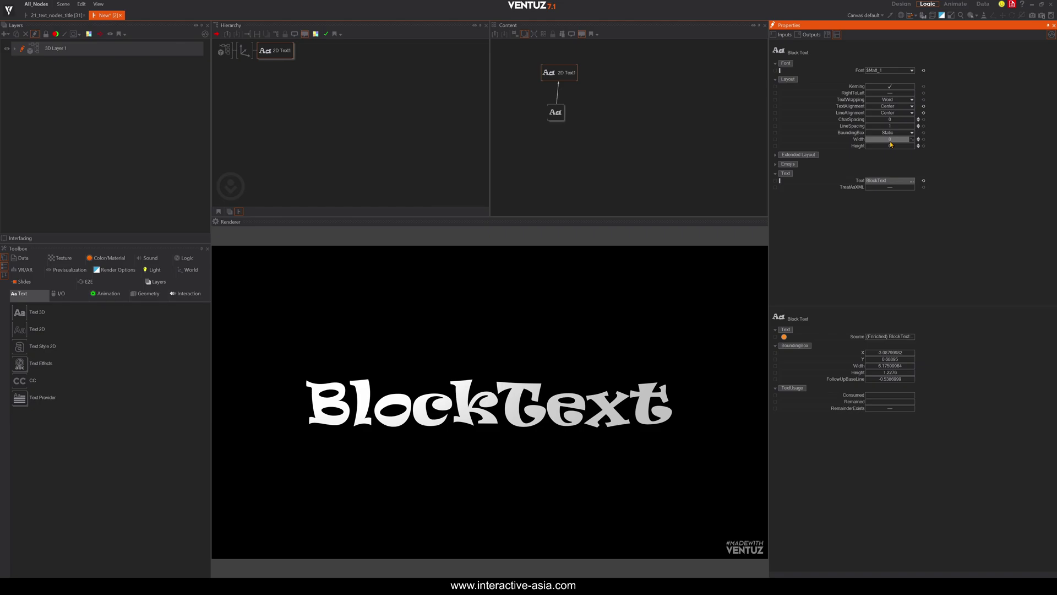
Turn on the bounding box display, try a layout width of 3.62 on the Block Text, and reset the width to its default.
click(931, 15)
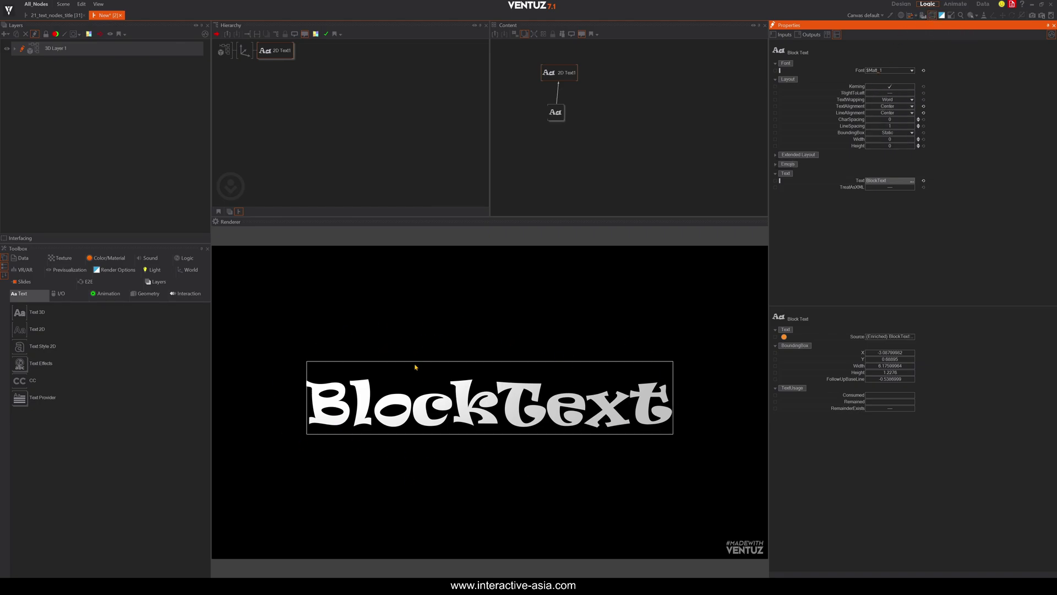
mouse_move(883, 141)
mouse_down()
mouse_move(916, 142)
mouse_move(895, 142)
mouse_up()
drag(905, 141, 910, 141)
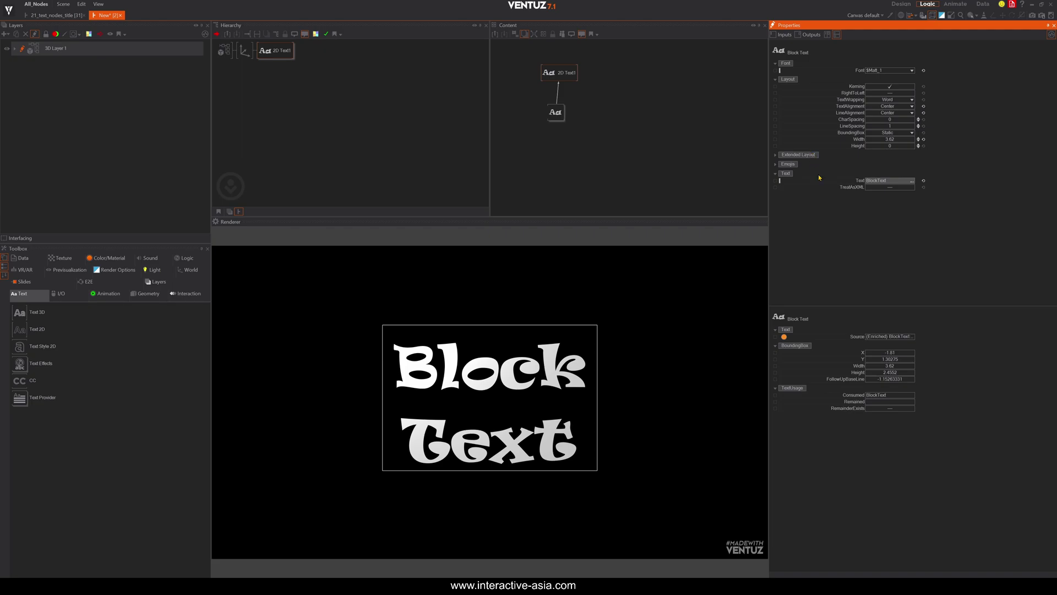
click(924, 139)
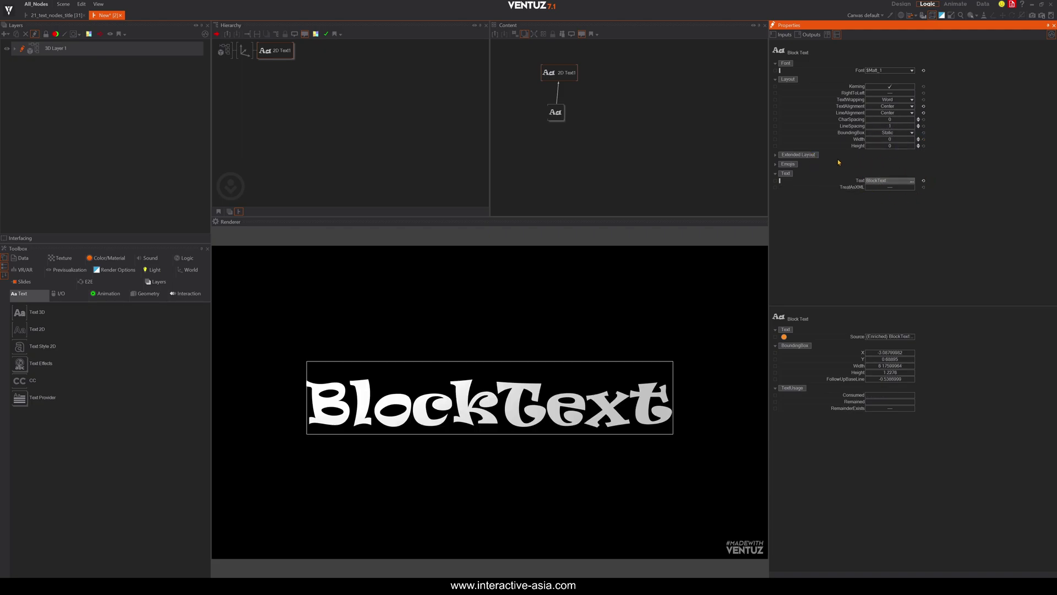
Expand the Block Text's Extended Layout and Emojis properties and open the emoji settings in the Project Properties.
click(775, 156)
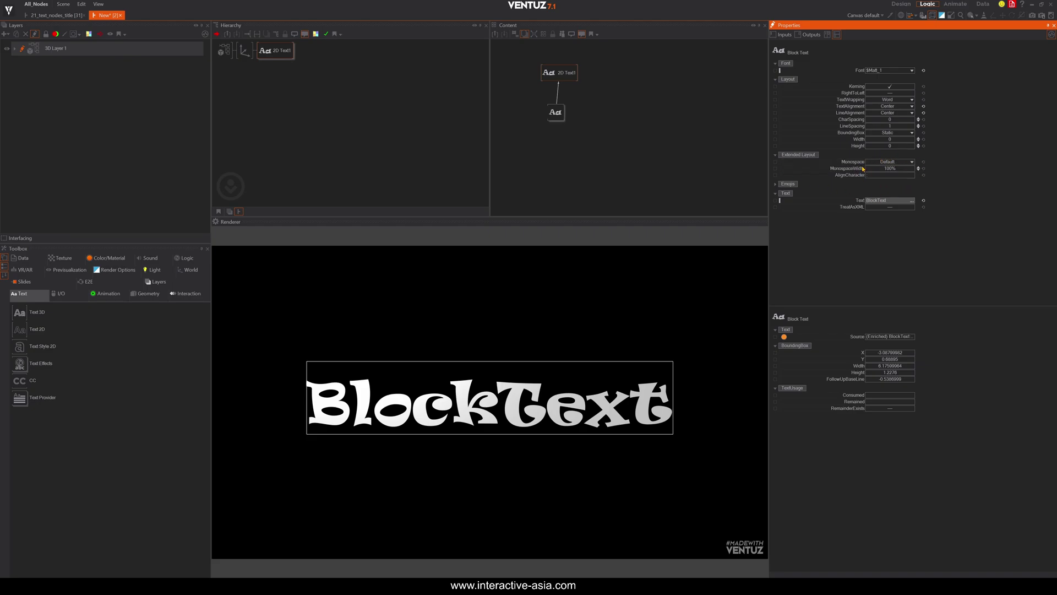
click(774, 185)
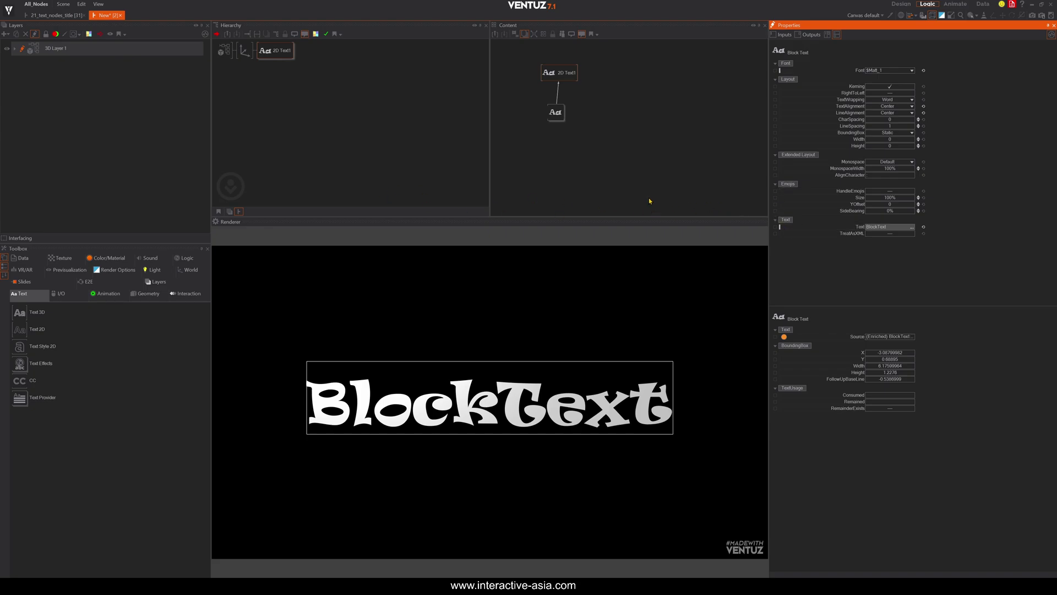
click(8, 11)
click(33, 28)
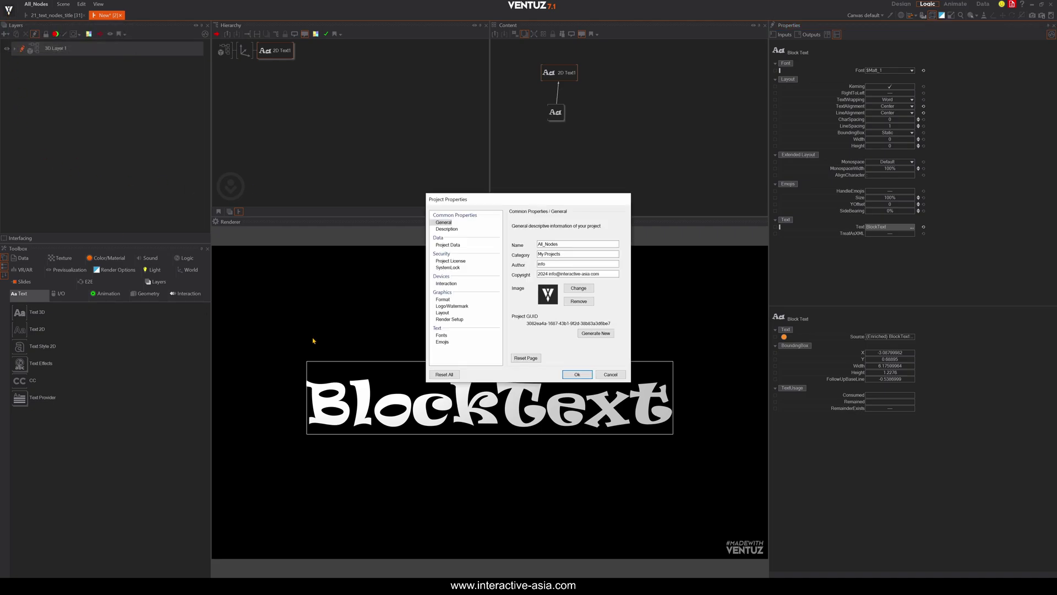
click(441, 335)
click(442, 342)
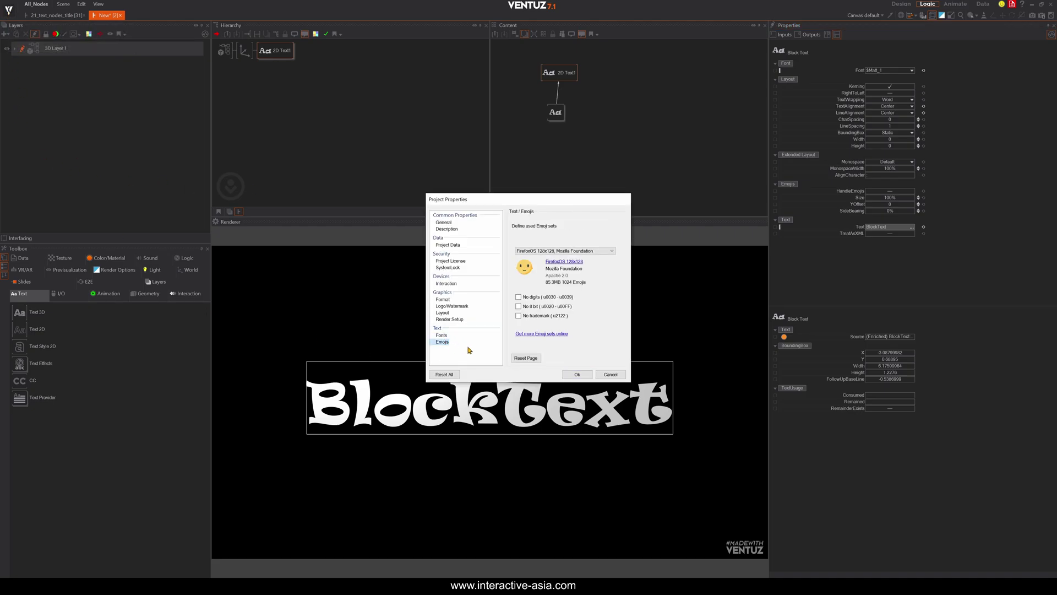
Try None as the project's emoji set and choose FirefoxOS 128x128, Mozilla Foundation.
click(575, 252)
click(551, 257)
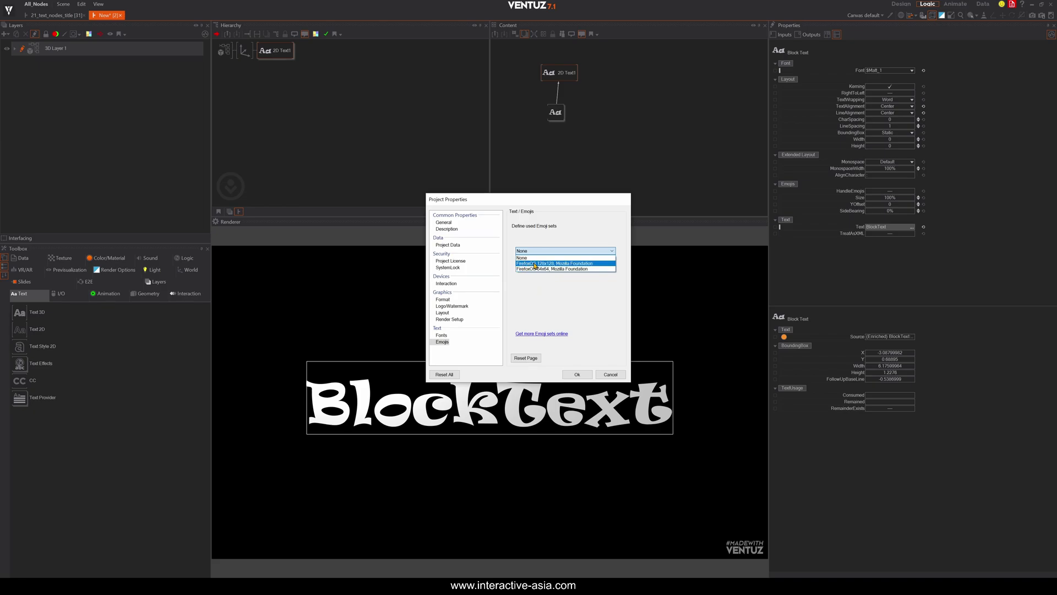
click(534, 264)
click(577, 374)
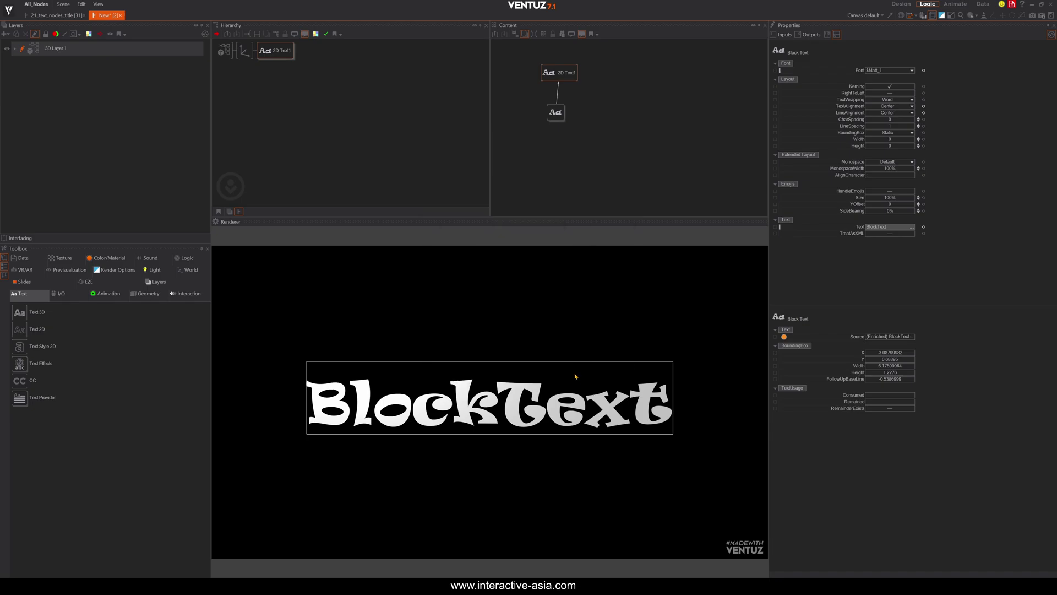
Enable HandleEmojis on the Block Text and delete its existing text in the text editor.
click(891, 191)
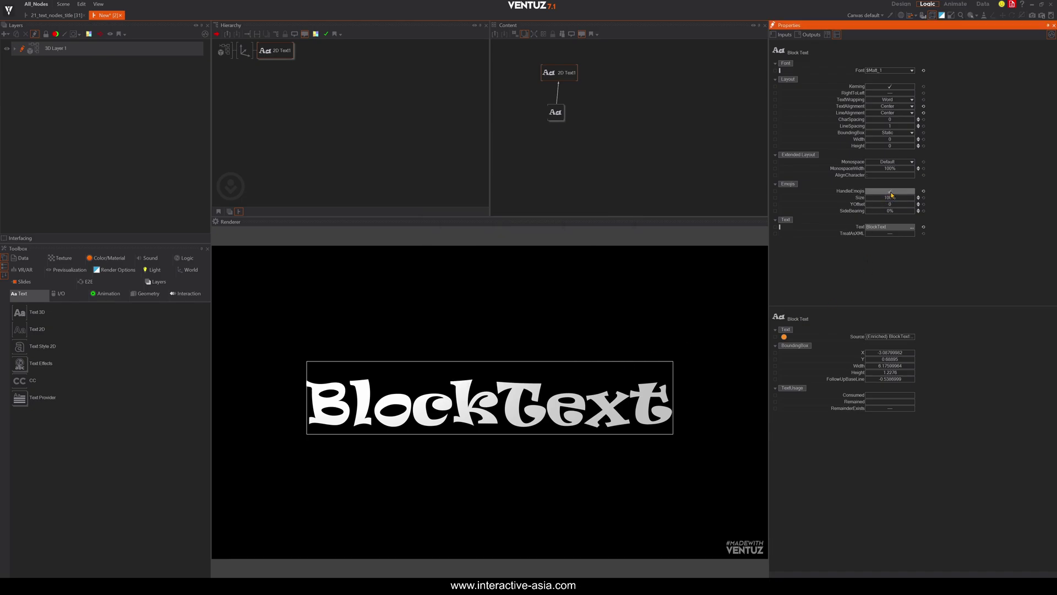
click(913, 228)
drag(819, 53, 748, 50)
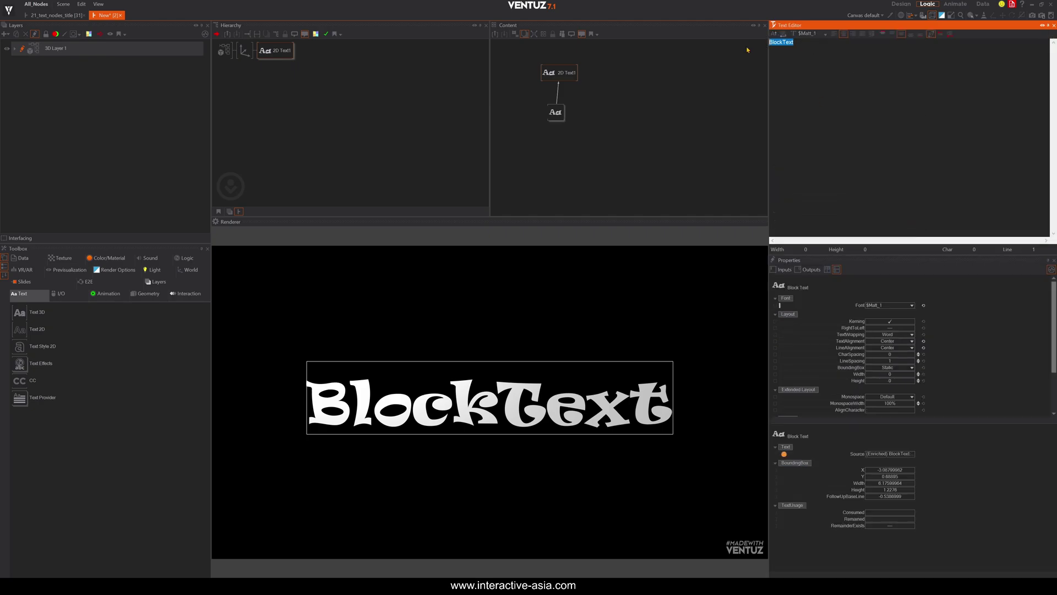
key(Delete)
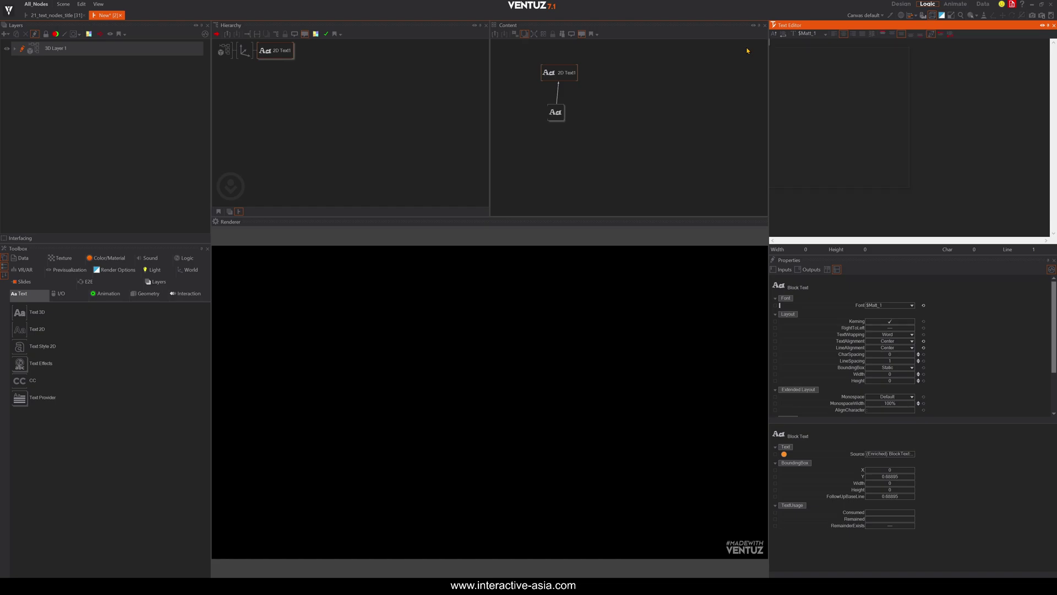
Insert rowing boat, woman and fire engine emojis as the Block Text's content and close the text editor.
key(super+period)
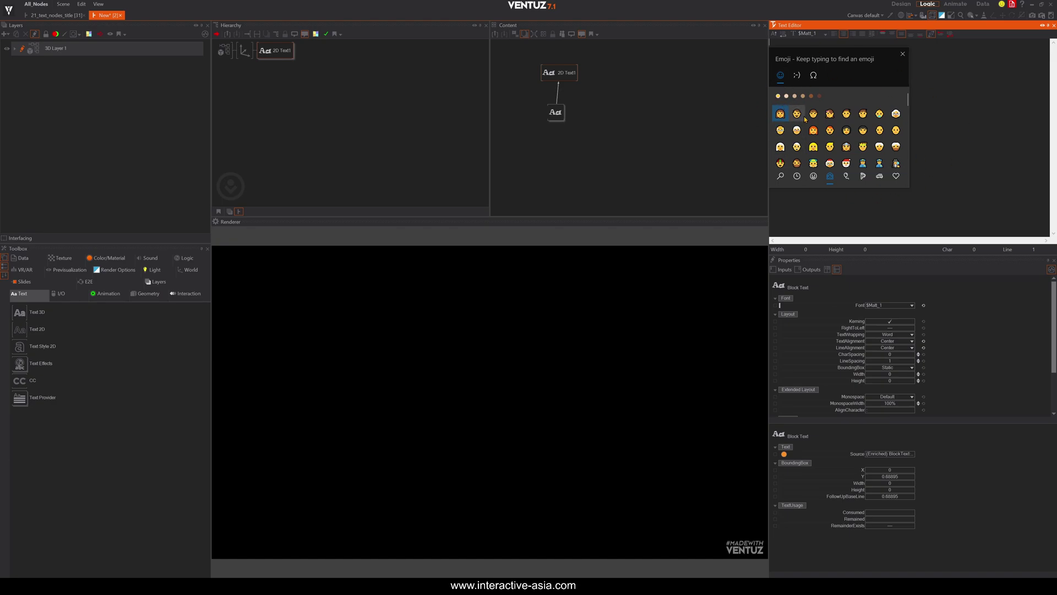
scroll(804, 149, down, 5)
scroll(825, 133, down, 3)
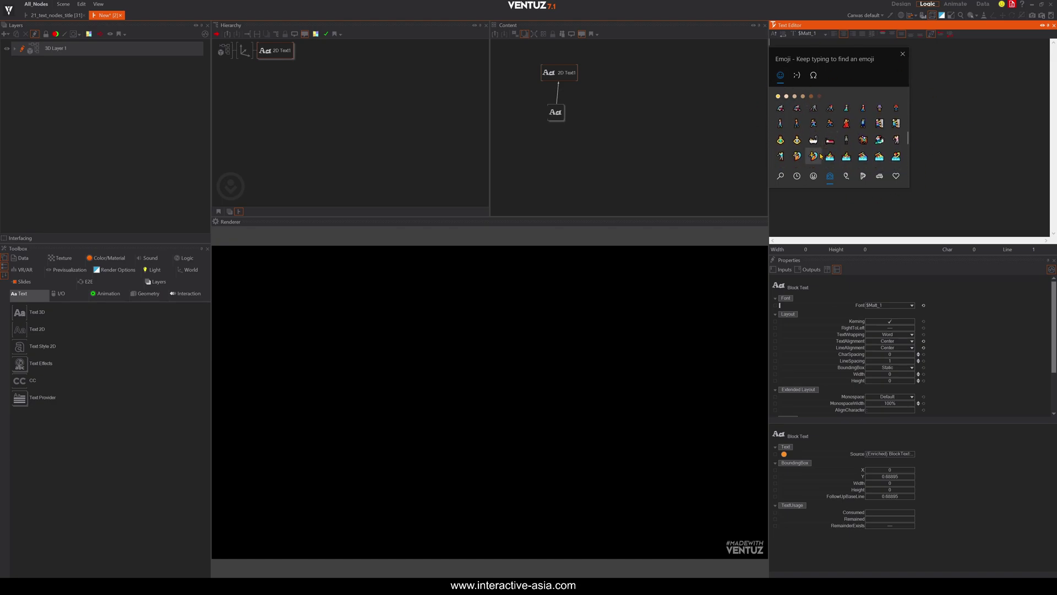
click(830, 157)
scroll(830, 149, up, 1)
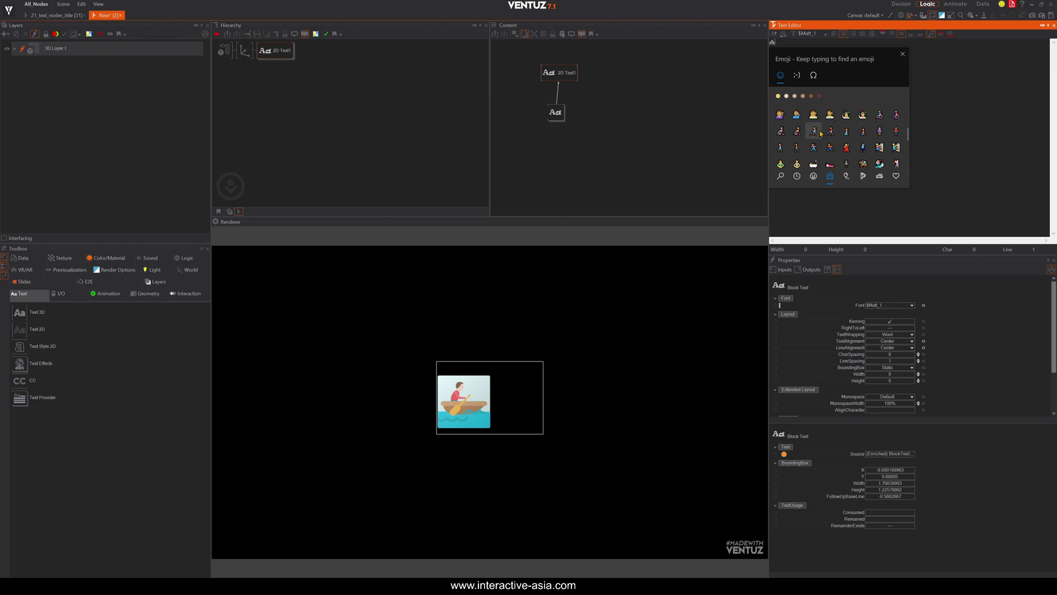
click(813, 114)
click(853, 124)
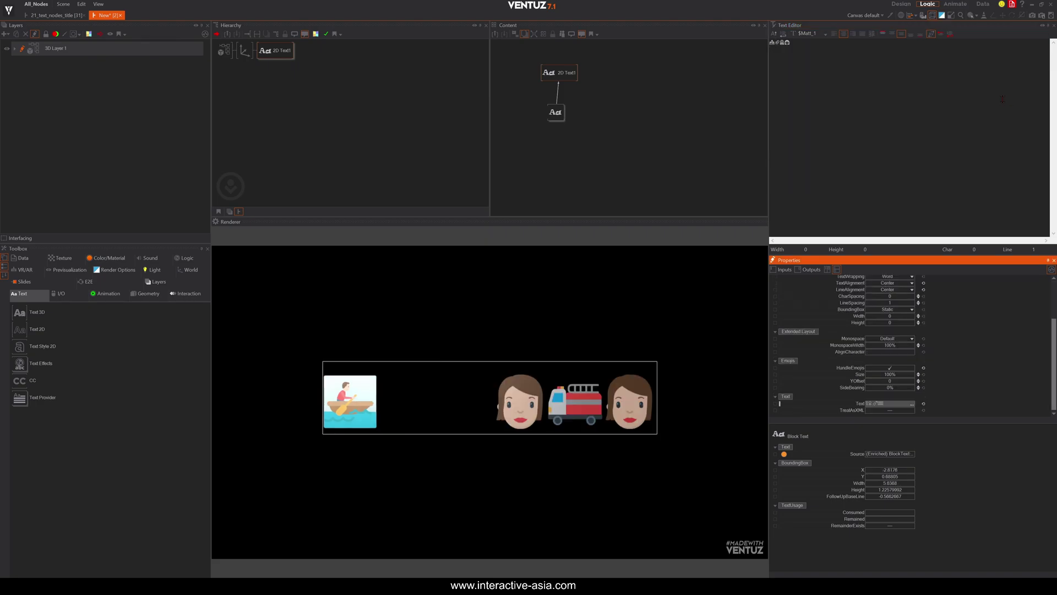
click(1054, 25)
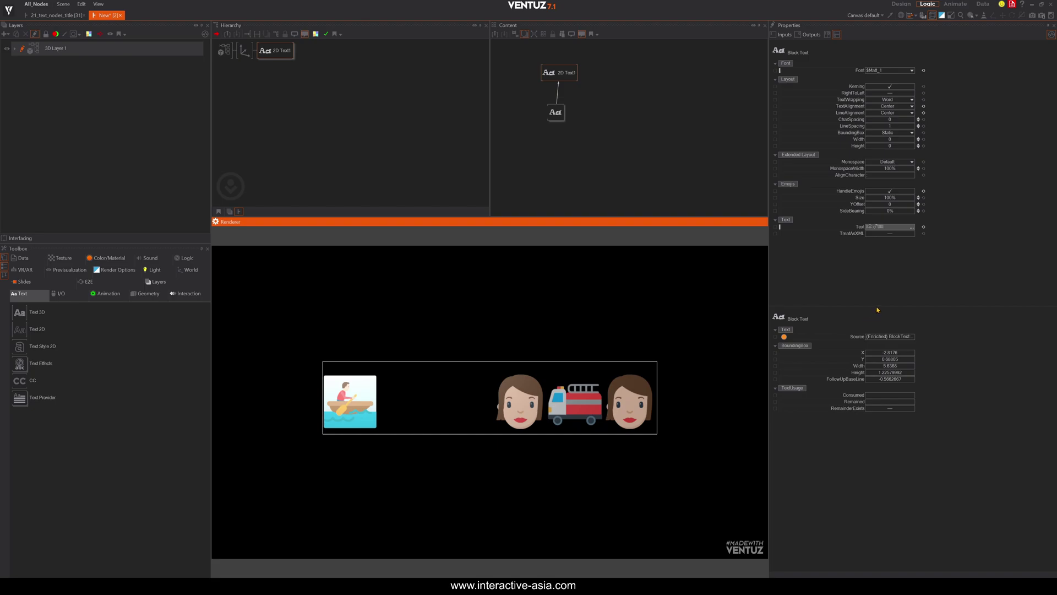
Examine the Block Text node's bounding box outputs and select the connected 2D Text1 node.
click(555, 112)
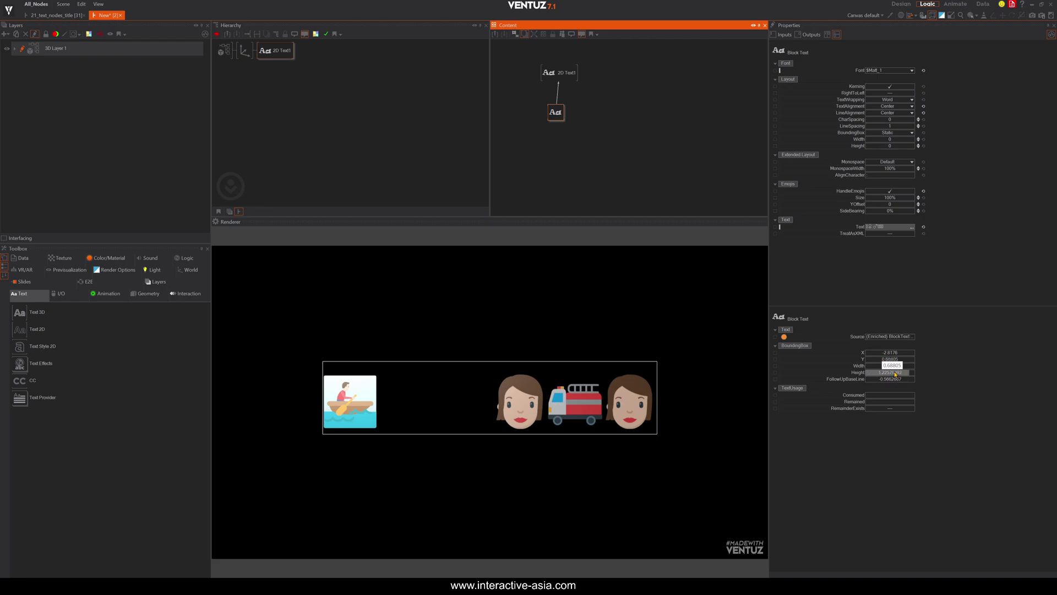
click(896, 373)
drag(552, 77, 568, 108)
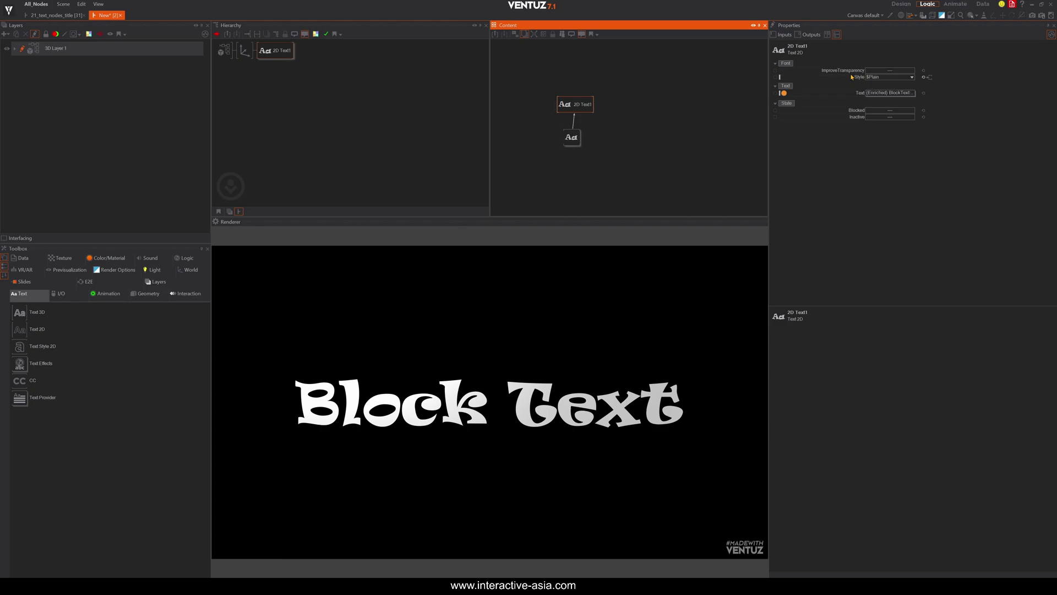
Enable ImproveTransparency on 2D Text1, try the Outline Only style and apply Outline Fine.
click(911, 79)
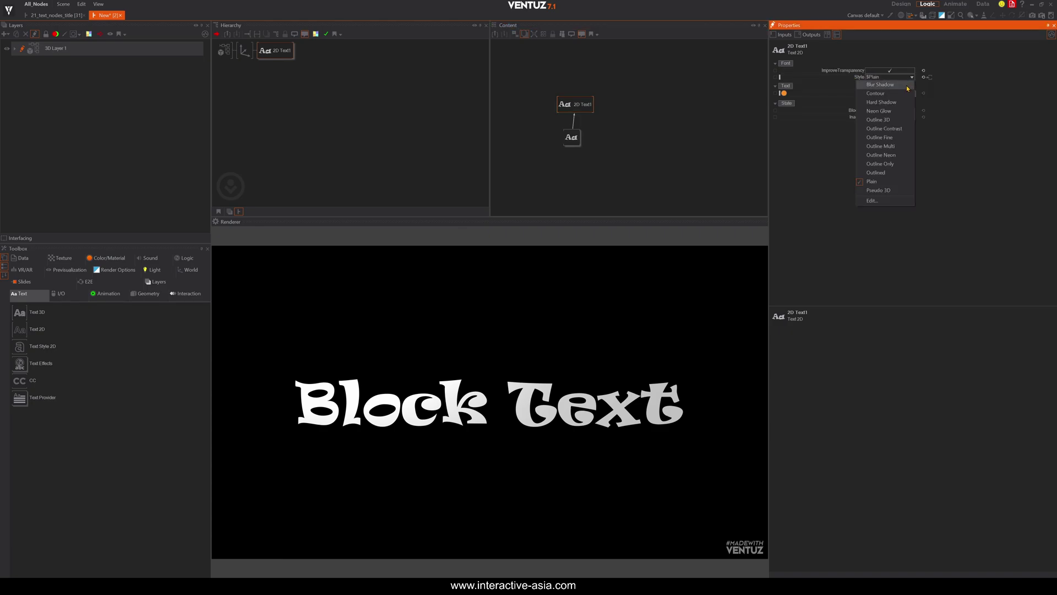
click(878, 164)
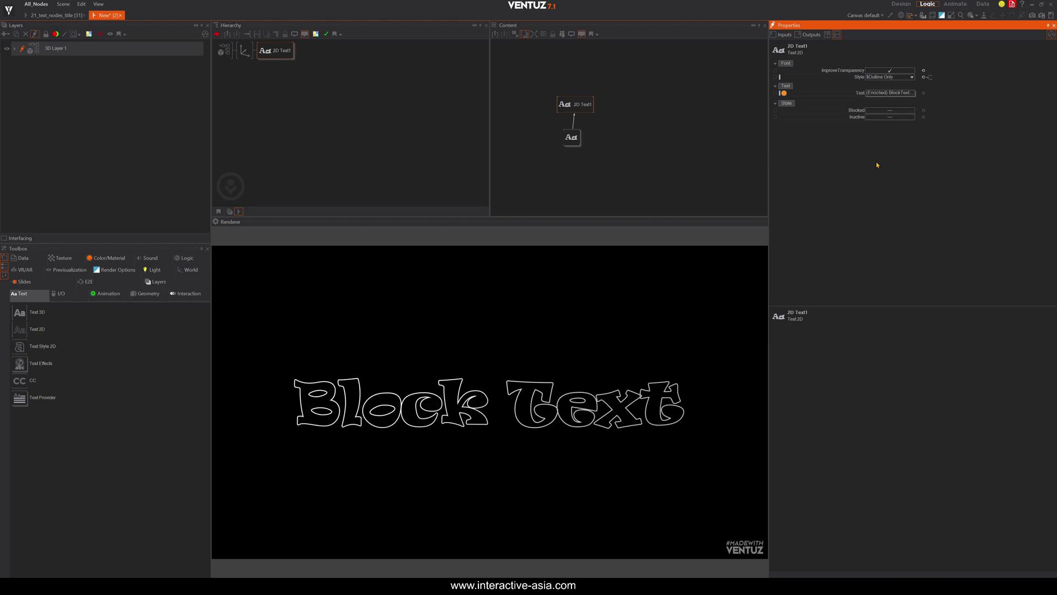
click(911, 77)
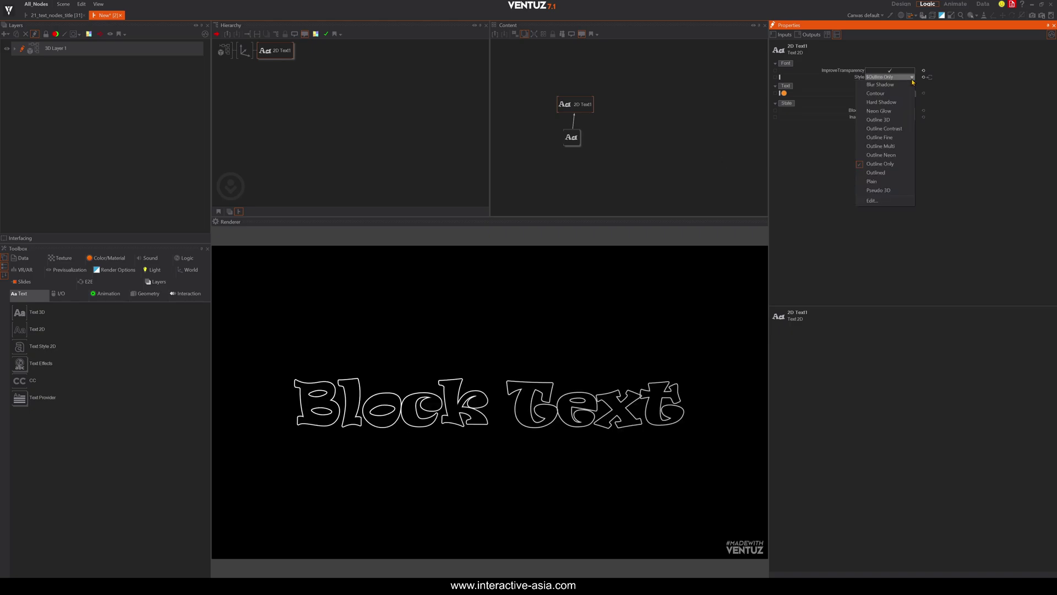
click(880, 138)
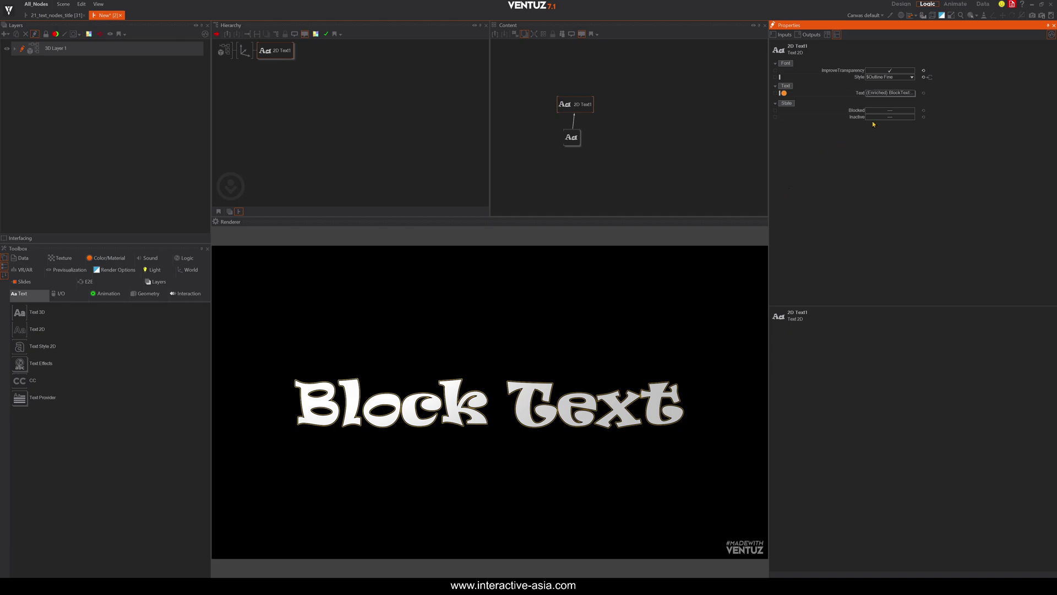
Examine the plain layer and effect settings of the Outline Fine font style preset and cancel without editing.
click(911, 78)
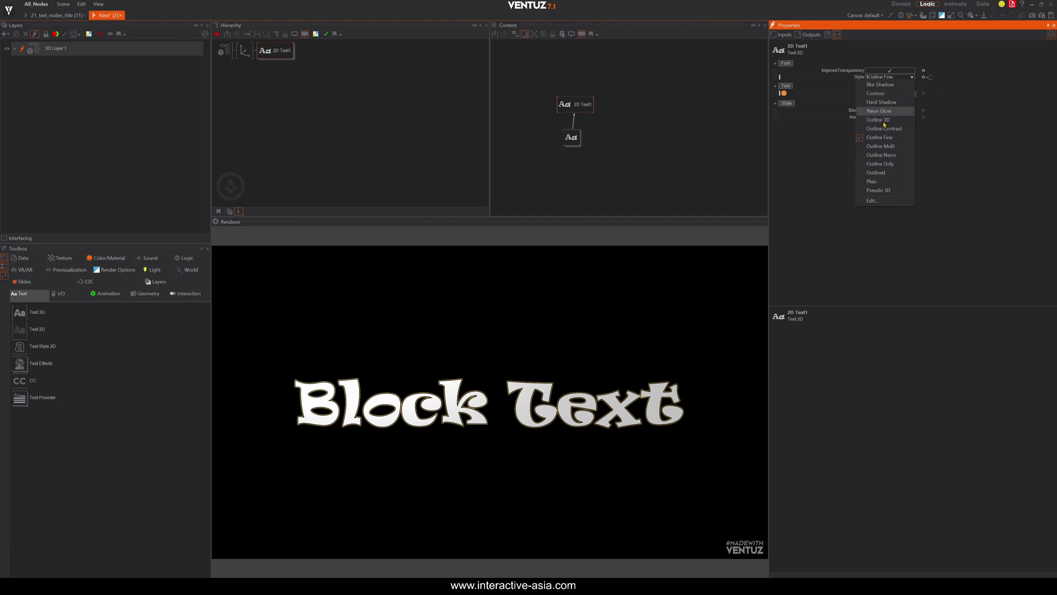
click(873, 201)
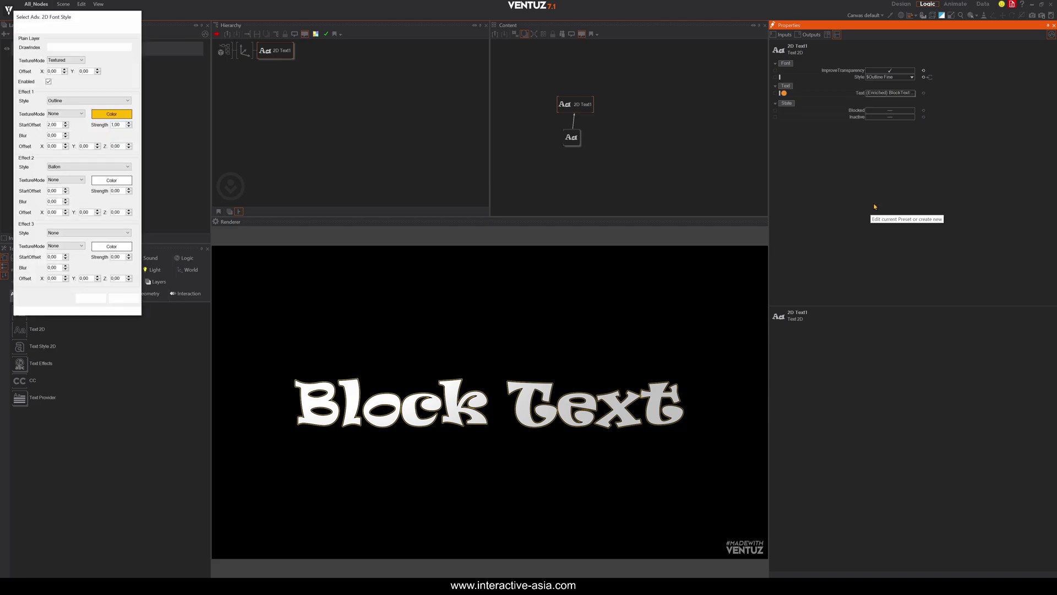
drag(87, 22, 542, 116)
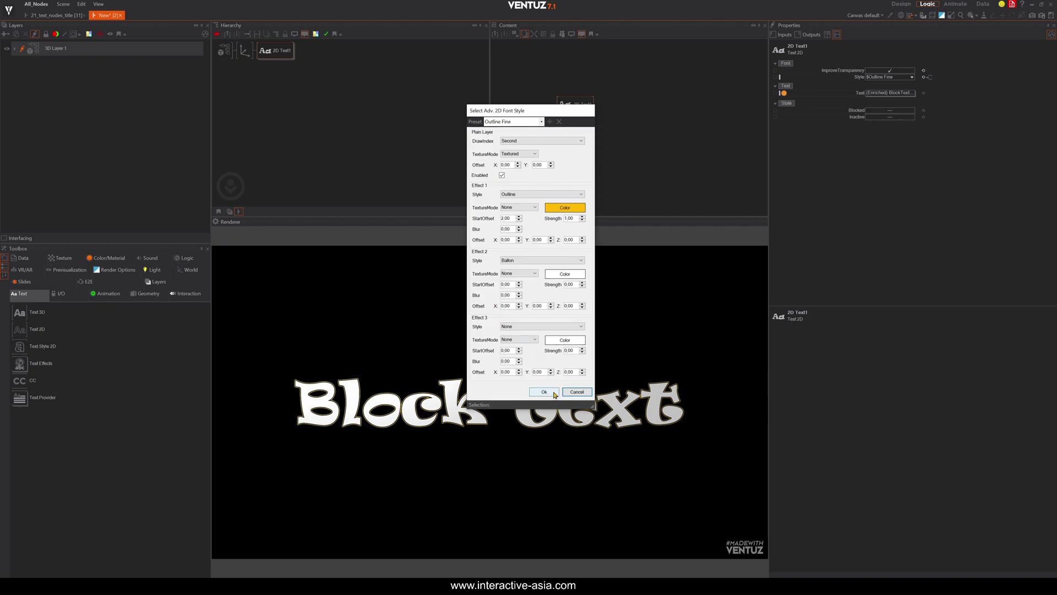
click(576, 392)
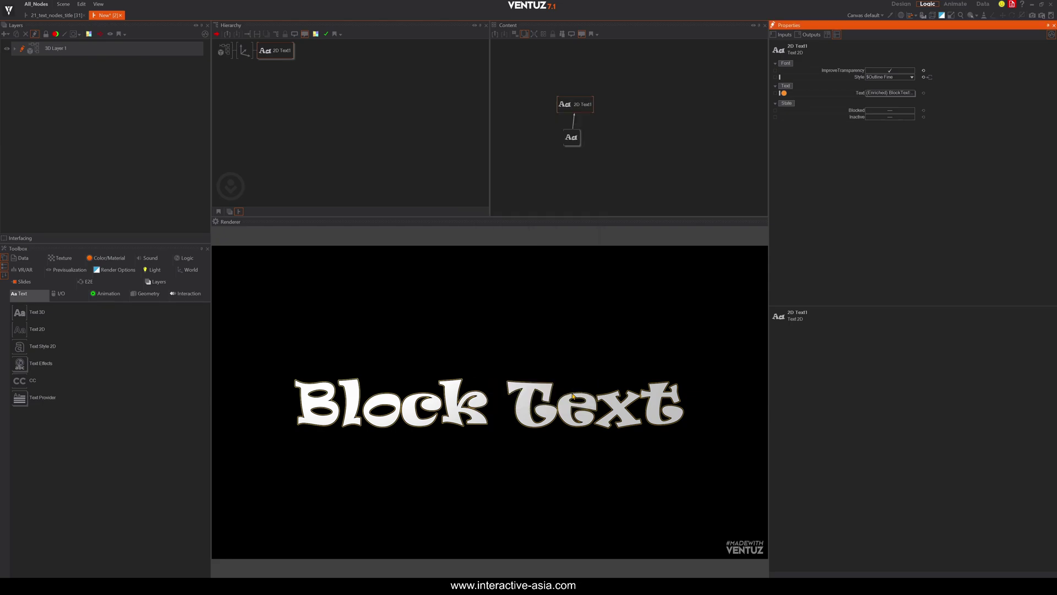
Add a Text Style 2D node to the content and bind 2D Text1's Style property to it.
click(565, 167)
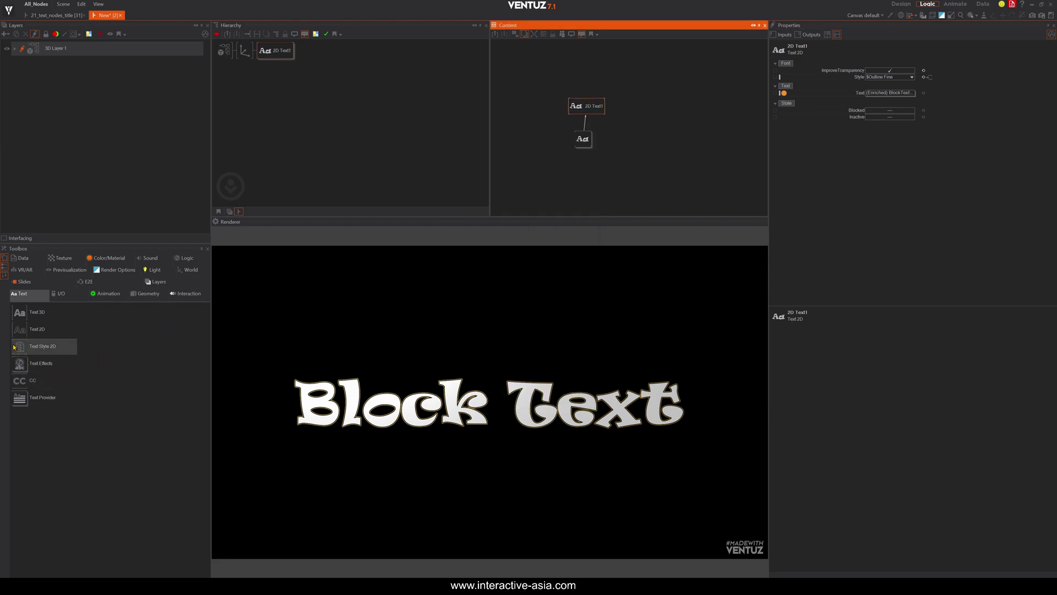
drag(16, 348, 633, 77)
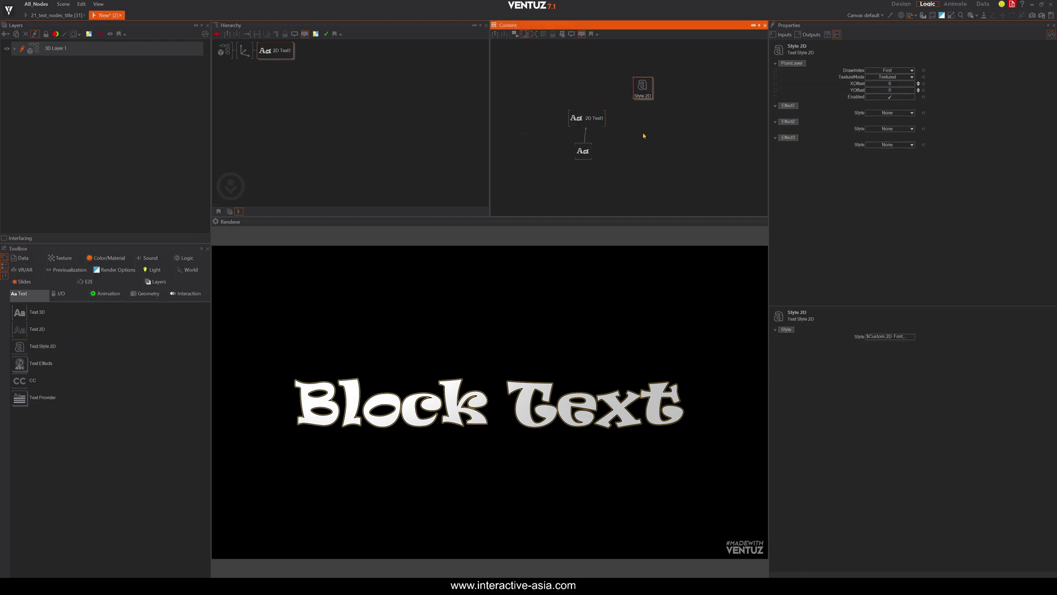
click(578, 125)
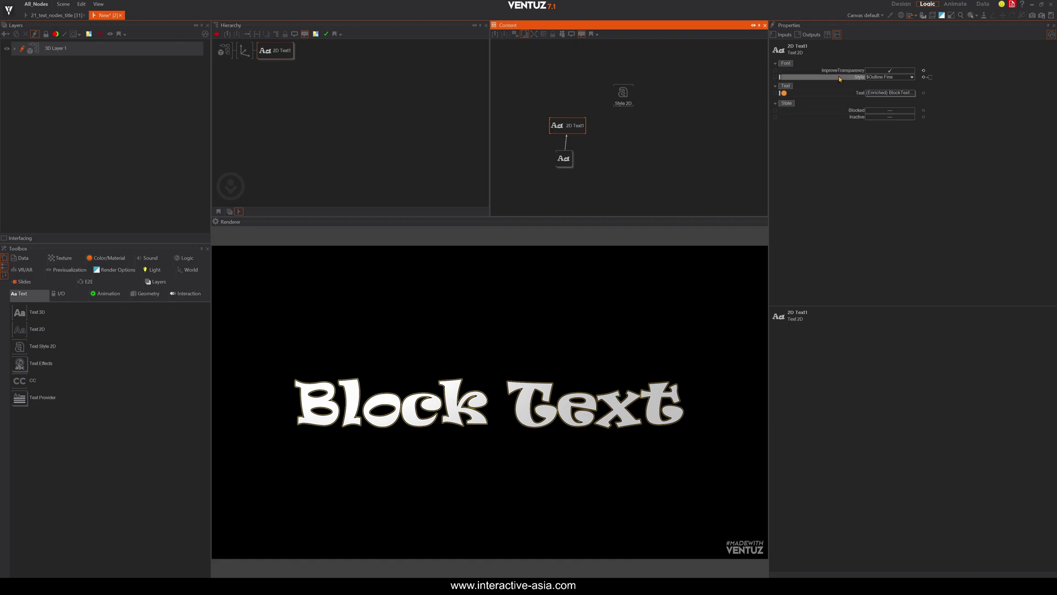
drag(843, 77, 630, 95)
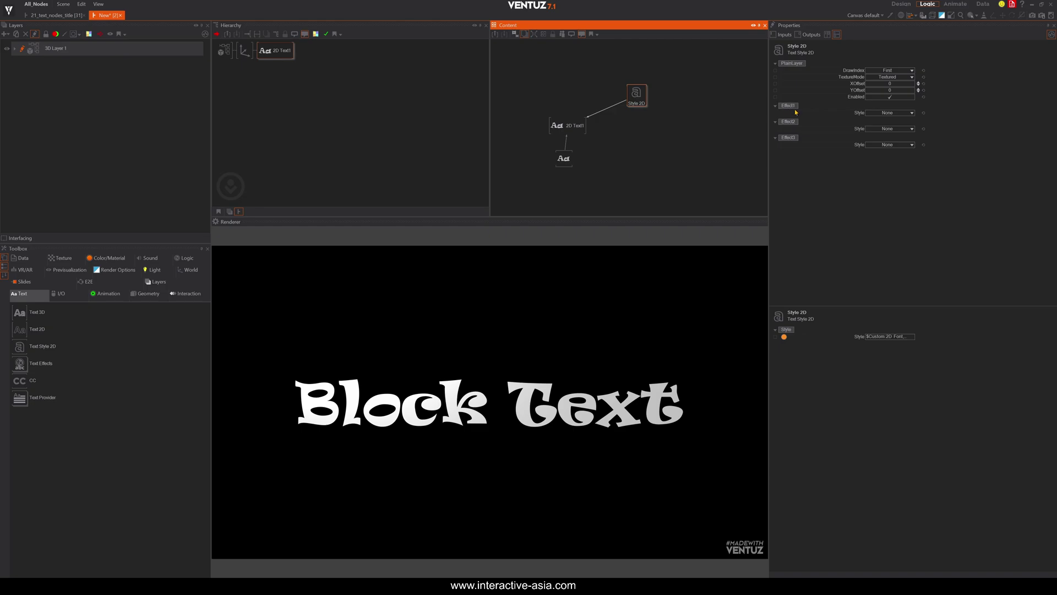
Set the Style 2D node's first effect to Ballon in blue and shift it slightly with a positive X offset.
click(911, 113)
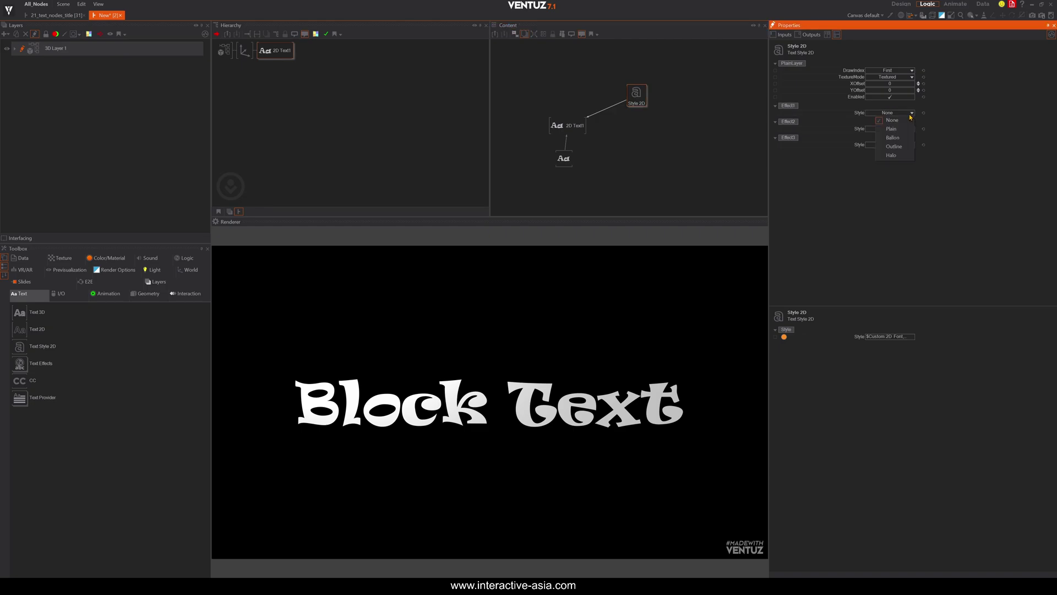
click(892, 137)
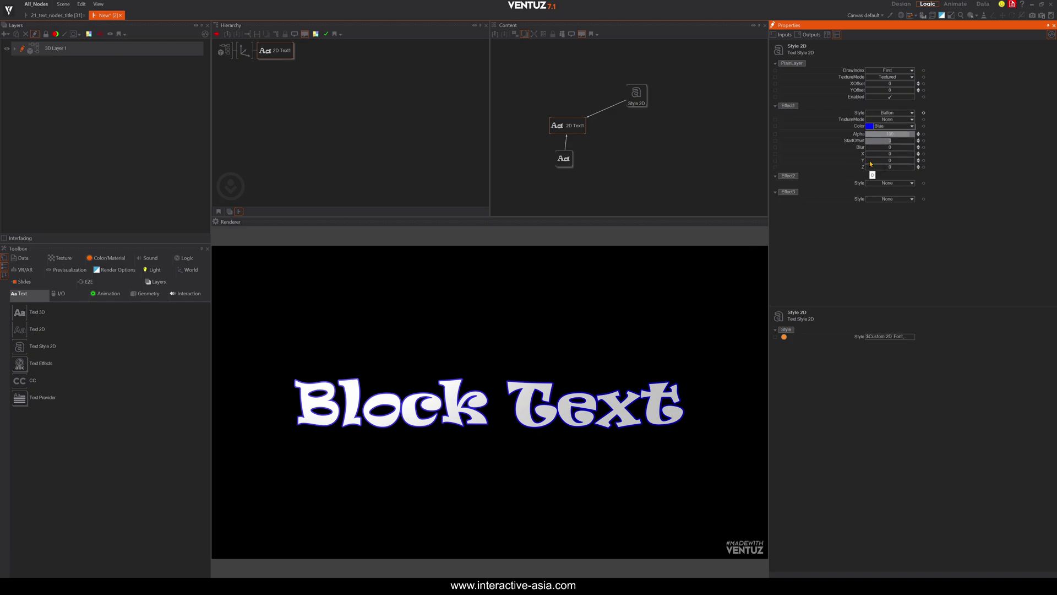
drag(871, 154, 878, 155)
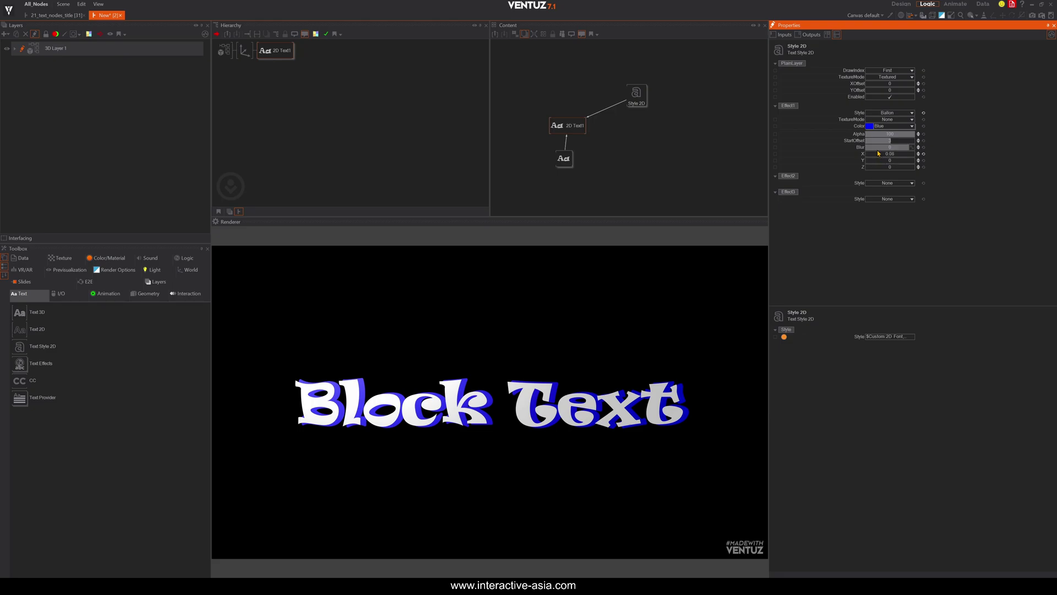
Increase the blur of the Style 2D node's first effect and adjust its alpha.
drag(908, 148, 871, 147)
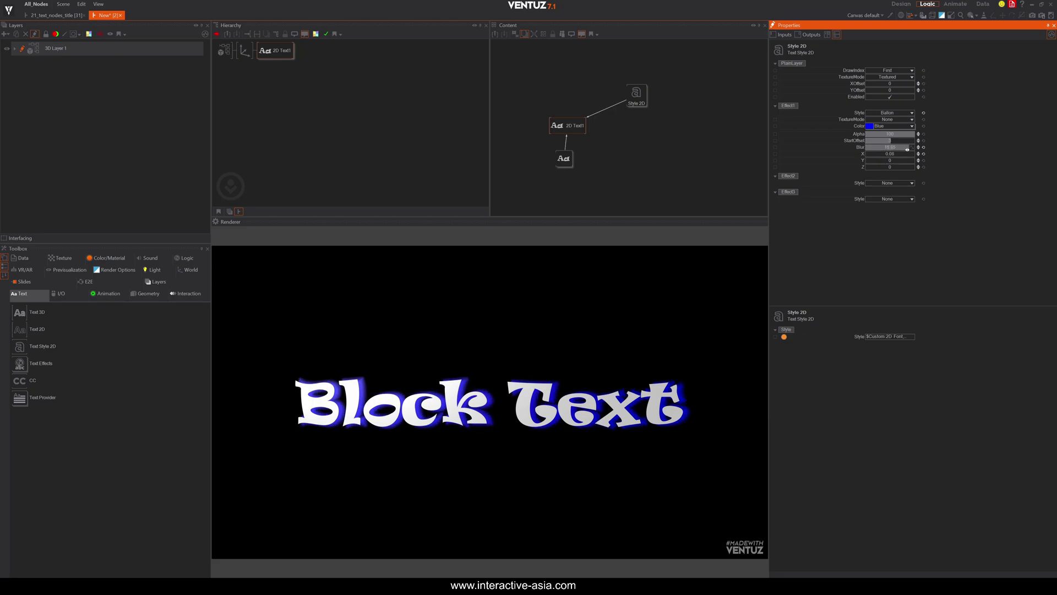
mouse_move(903, 133)
mouse_down()
mouse_move(871, 131)
mouse_move(914, 134)
mouse_up()
click(638, 92)
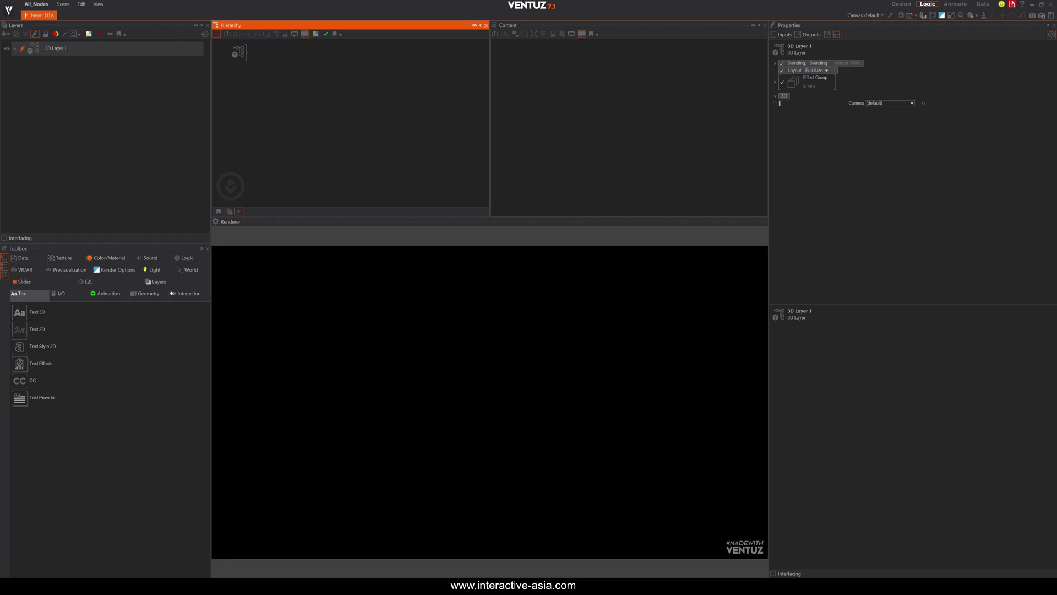
Add a Text 3D node with a Block Text source under the 3D Layer of the new scene.
drag(20, 312, 245, 54)
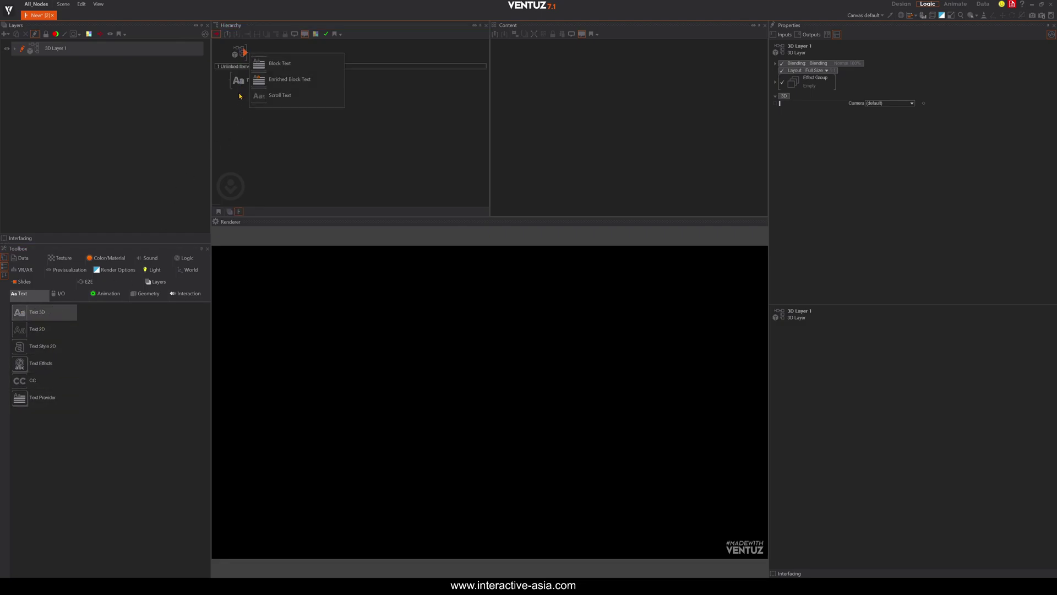
click(280, 63)
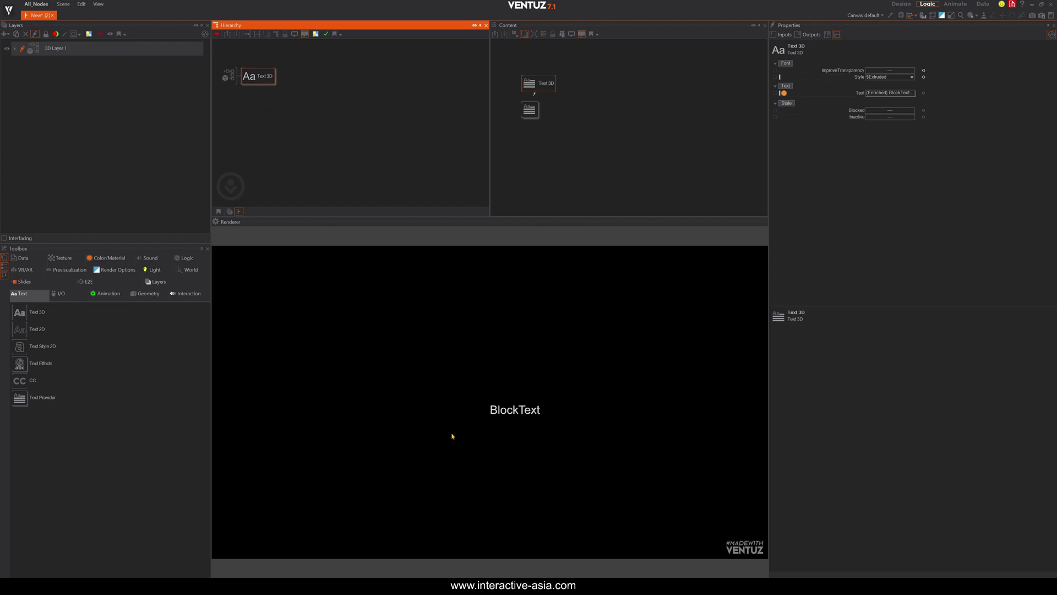
Insert an Axis node ahead of Text 3D in the hierarchy and set its overall scaling factor to 7.1.
double_click(325, 154)
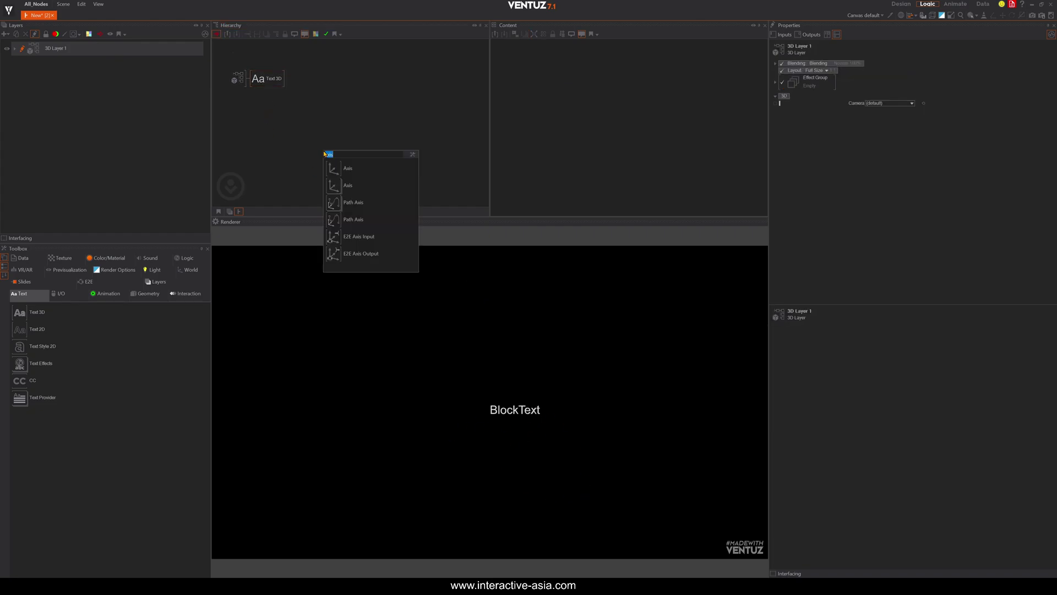
click(310, 142)
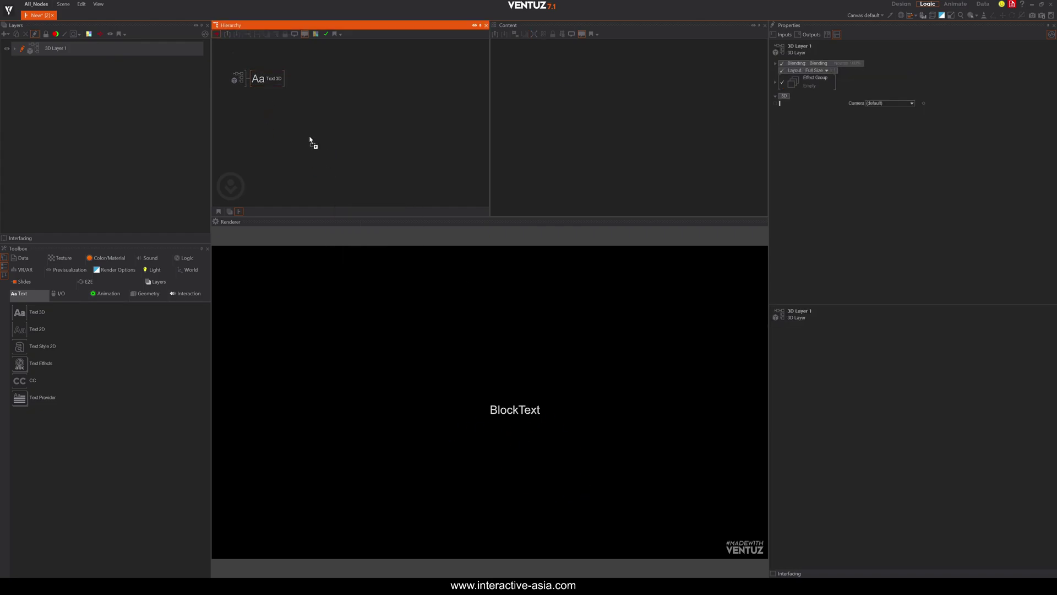
click(253, 80)
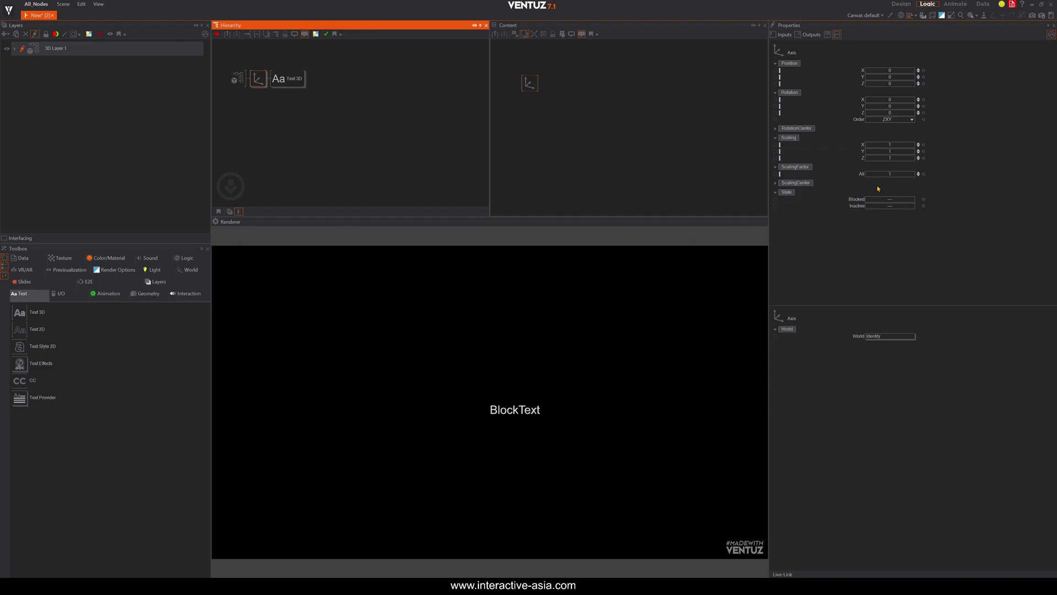
drag(881, 174, 652, 135)
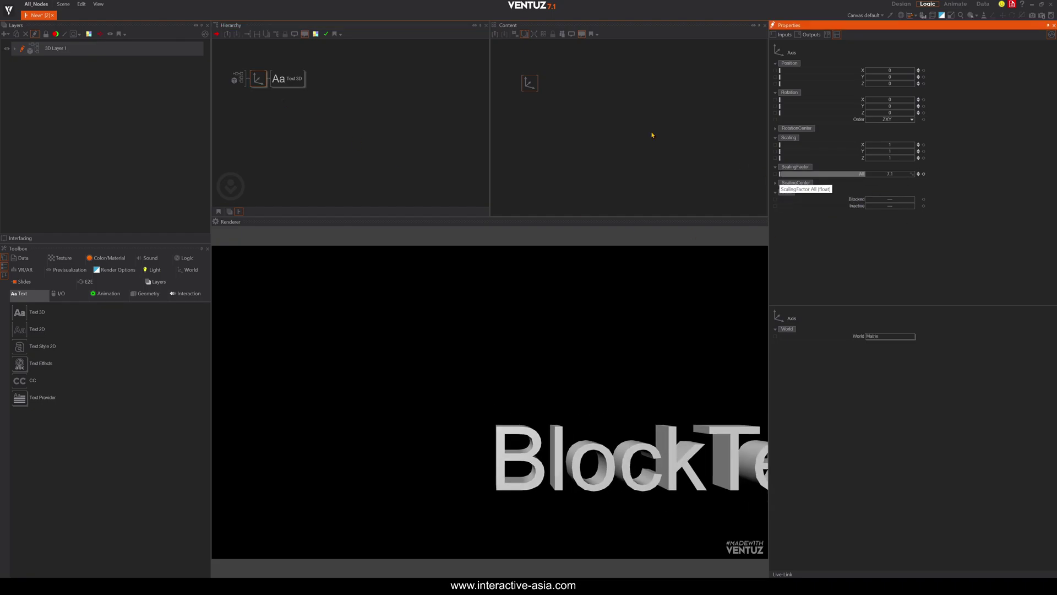
Set both TextAlignment and LineAlignment of the Text 3D node's Block Text source to Center.
click(287, 78)
click(529, 109)
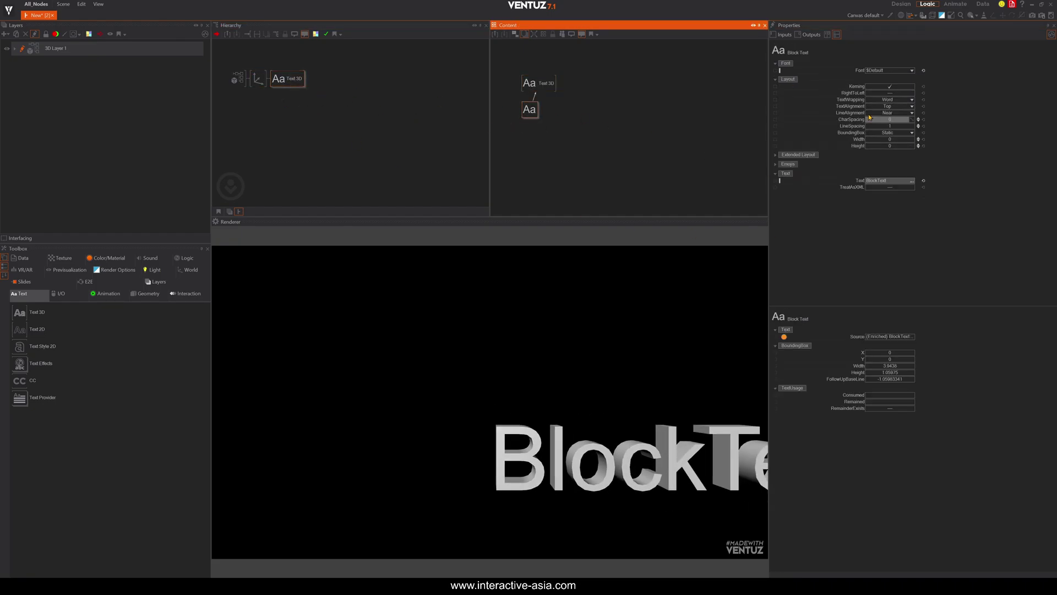
click(905, 106)
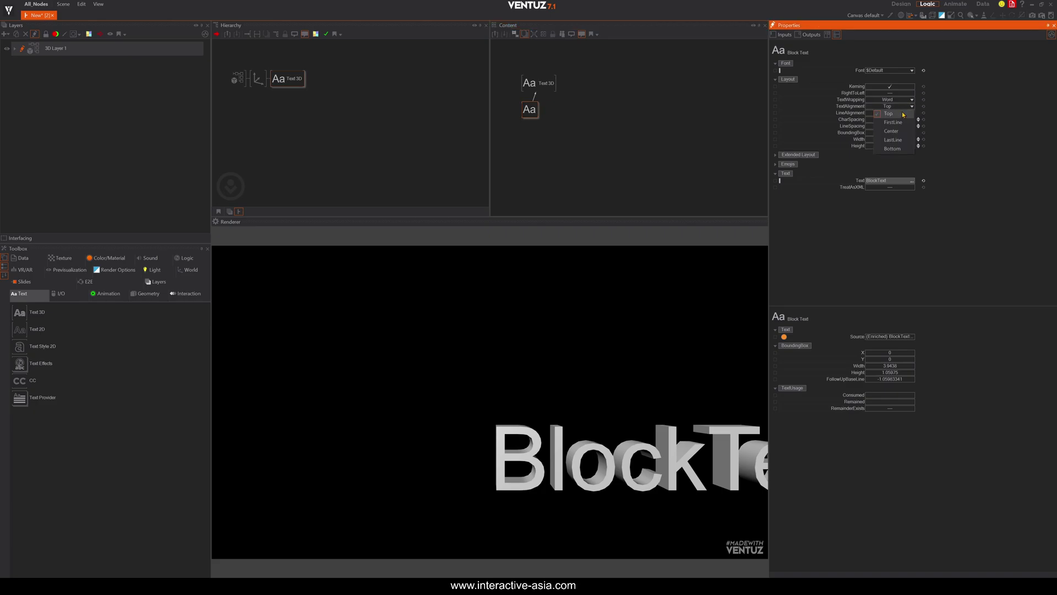
click(890, 131)
click(908, 113)
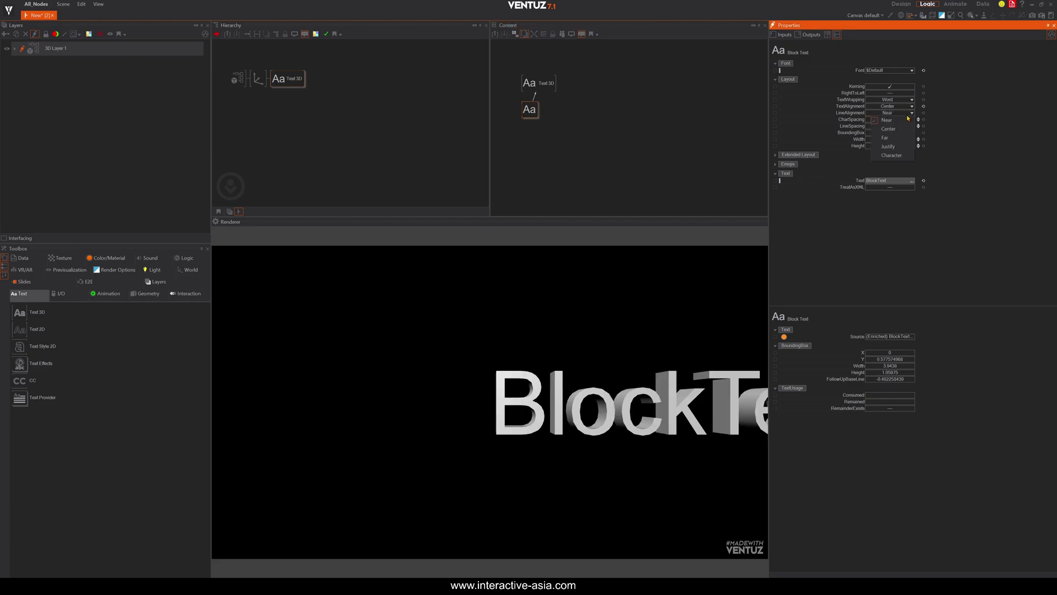
click(888, 128)
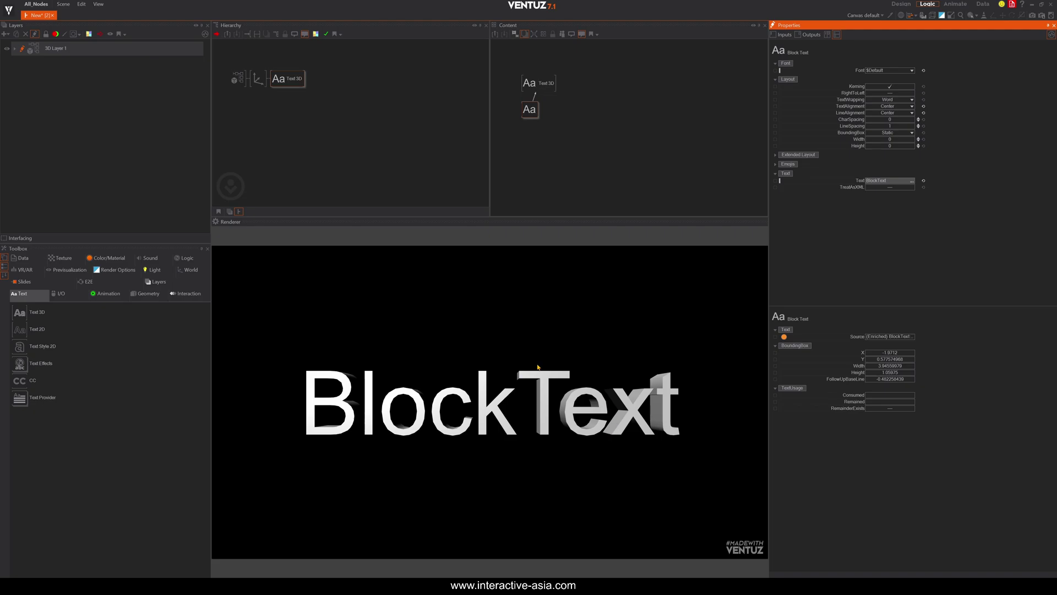
Rotate the Axis node about X to preview the depth of the extruded text.
click(258, 78)
mouse_move(902, 99)
mouse_down()
mouse_move(913, 102)
mouse_move(902, 100)
mouse_up()
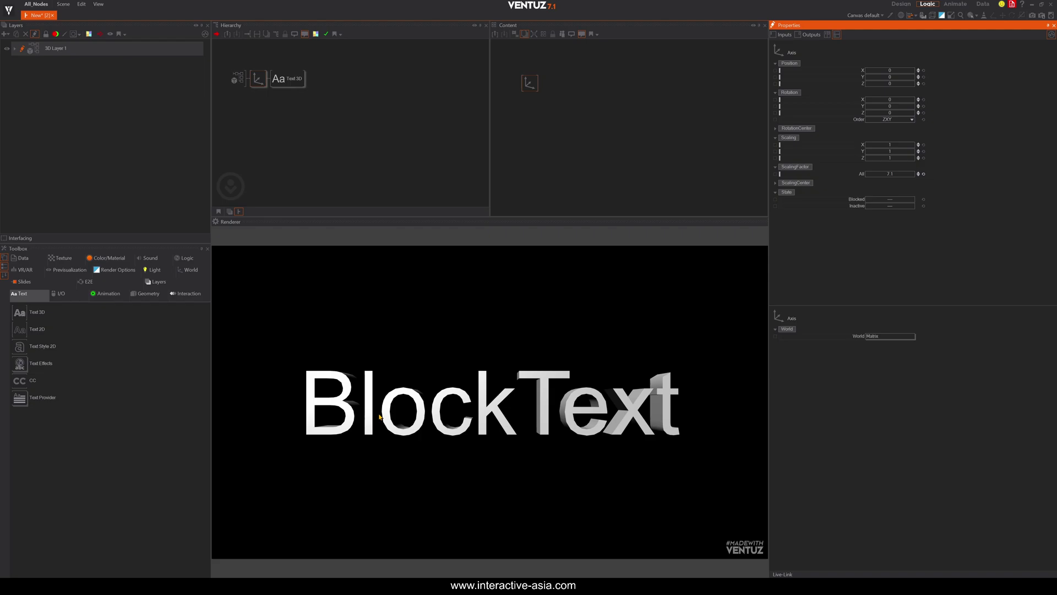
Set the Text 3D node's Style to Beveled and raise the Axis node's overall scaling factor to 19.15.
click(284, 78)
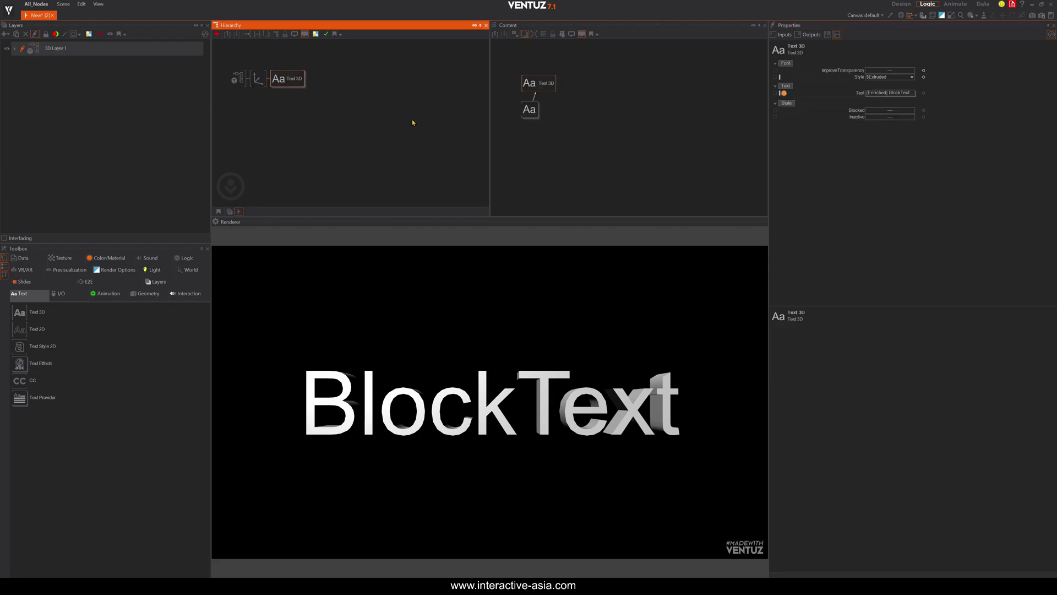
click(539, 84)
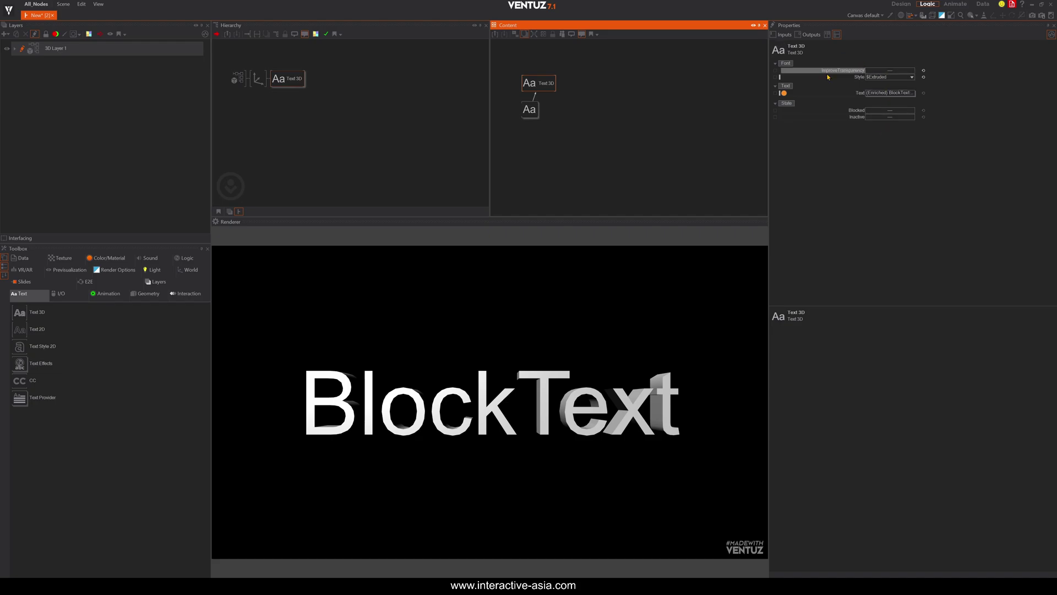
click(911, 78)
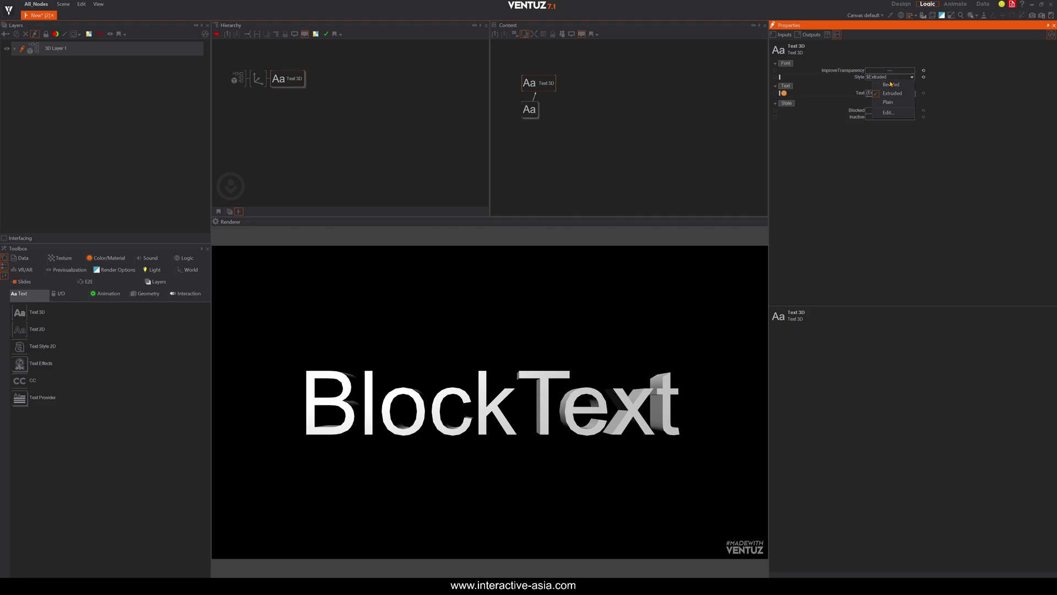
click(891, 84)
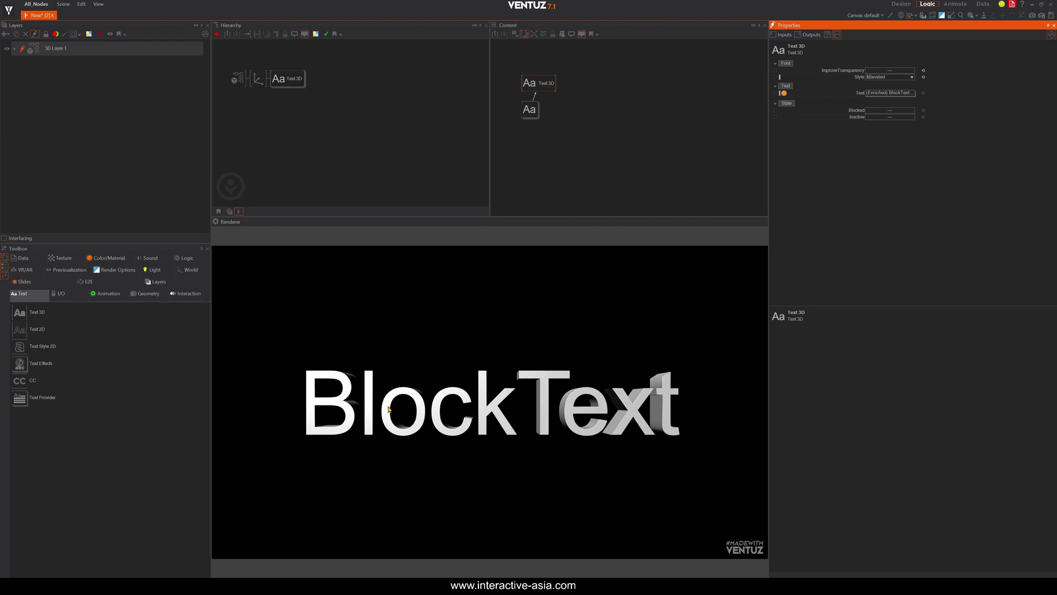
click(258, 78)
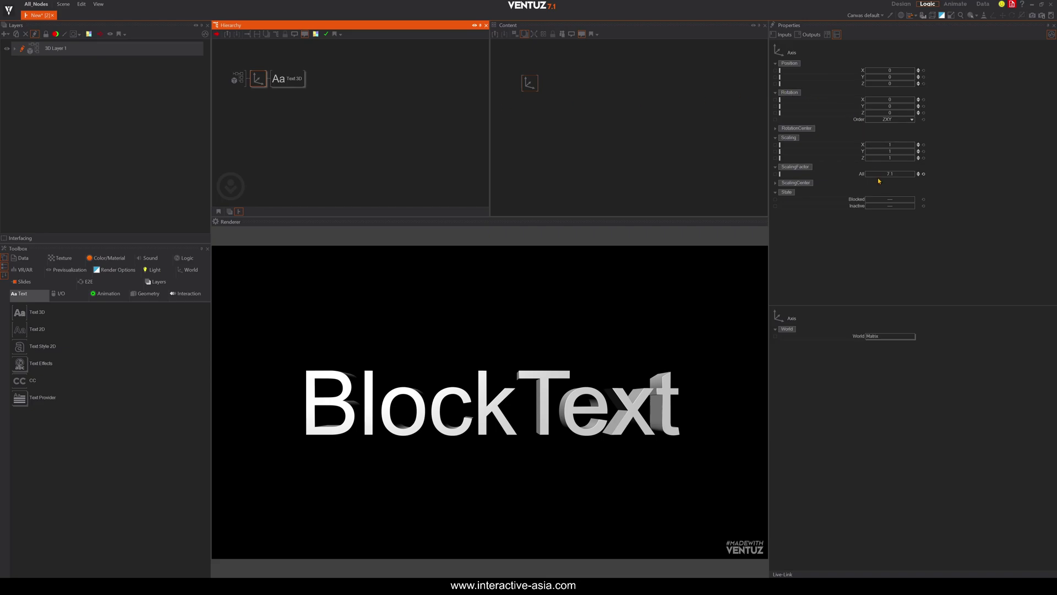
drag(916, 173, 915, 176)
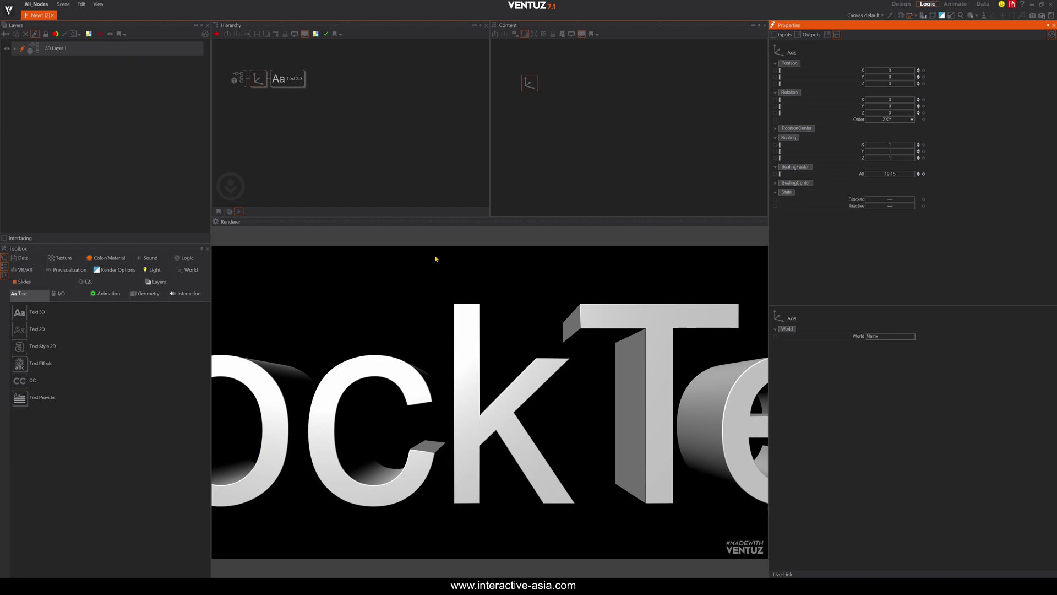
Open the mesh font style editor for the Text 3D node's Beveled style.
click(287, 79)
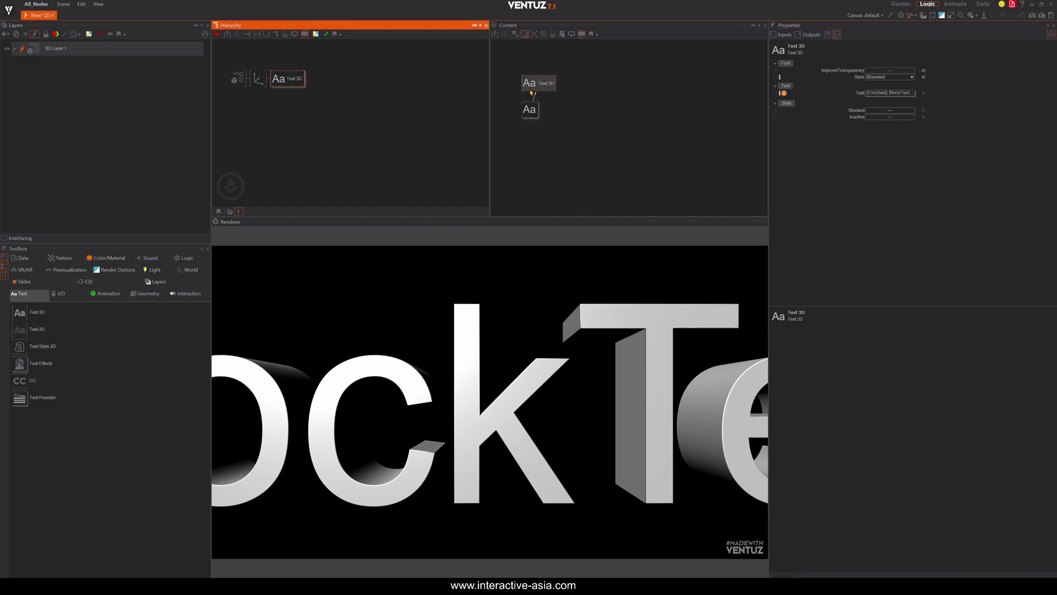
click(538, 83)
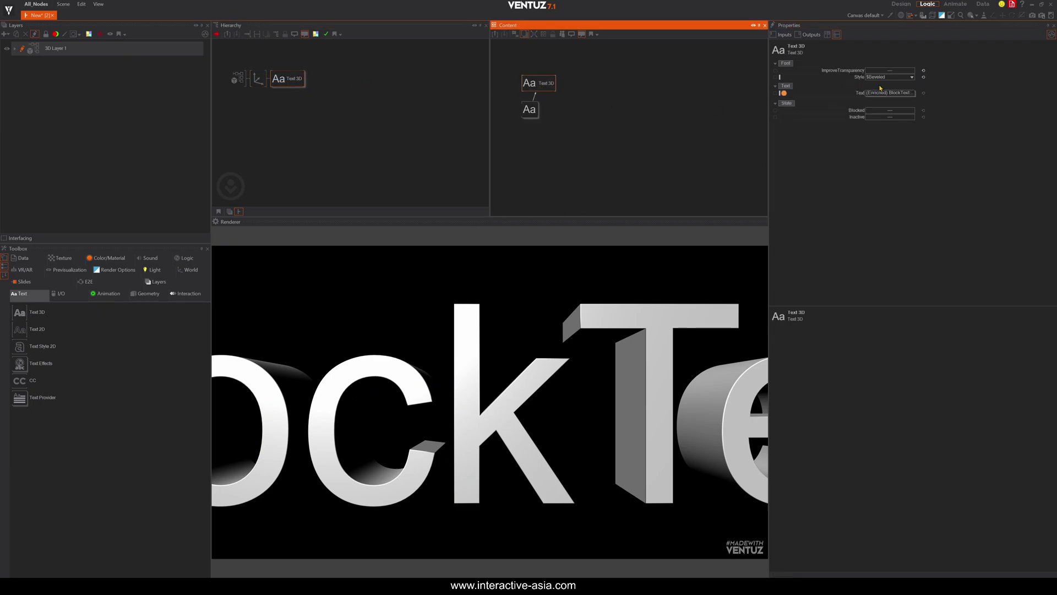
click(911, 78)
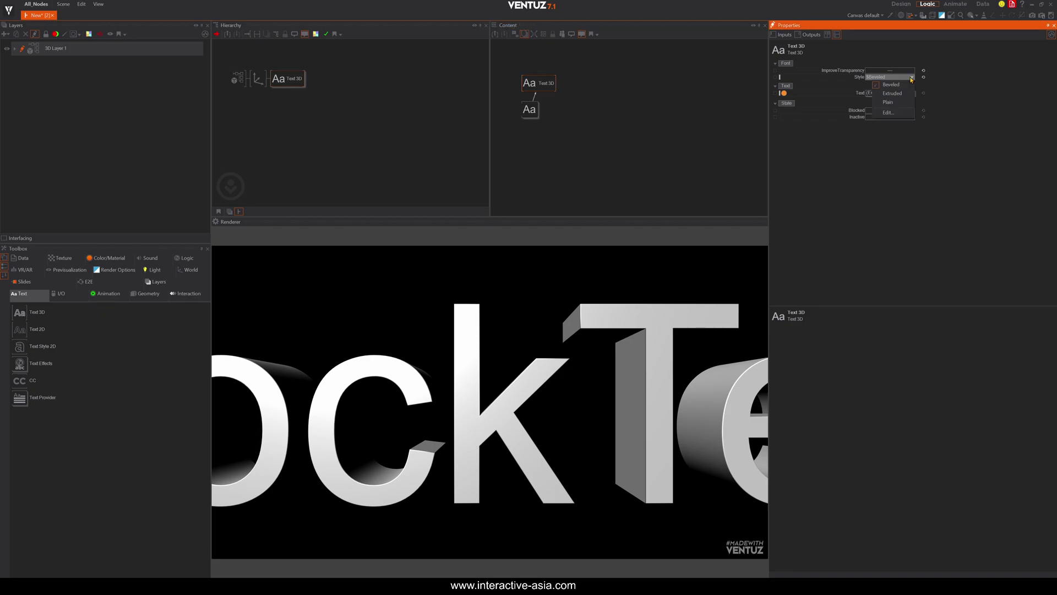
click(889, 113)
drag(188, 113, 477, 111)
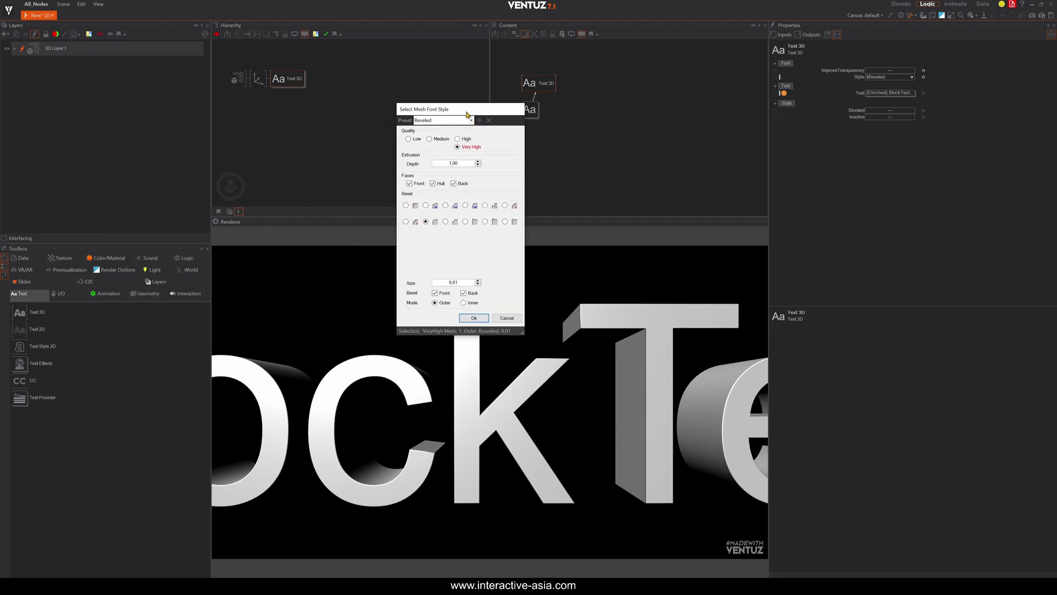
drag(469, 112, 538, 139)
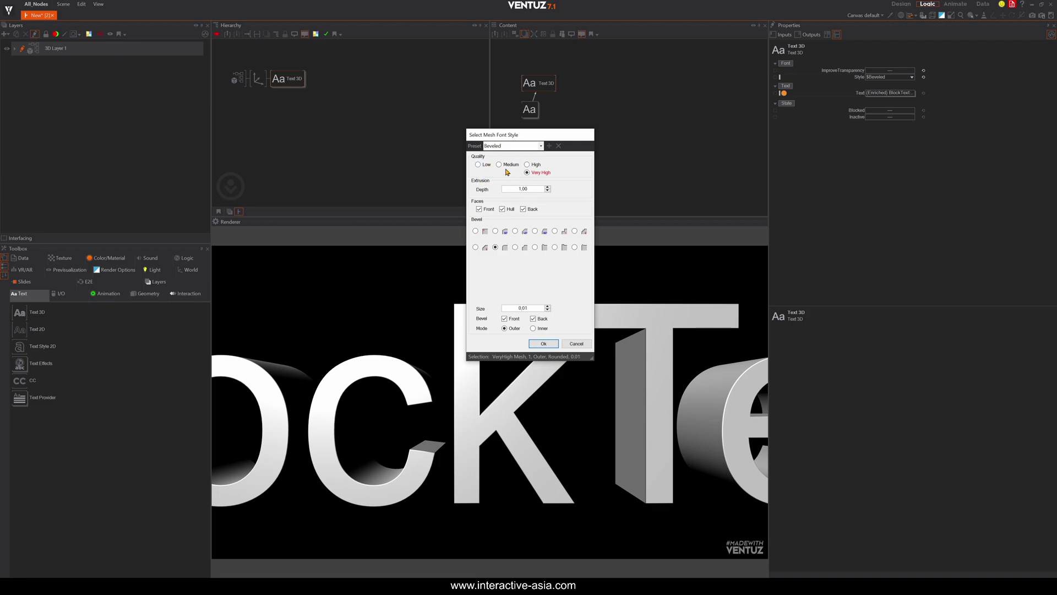
Create a mesh font style preset named Matt with High quality and apply it to the Text 3D node.
drag(507, 147, 458, 145)
text(Matt)
click(527, 165)
click(533, 308)
text(25)
click(541, 146)
click(484, 152)
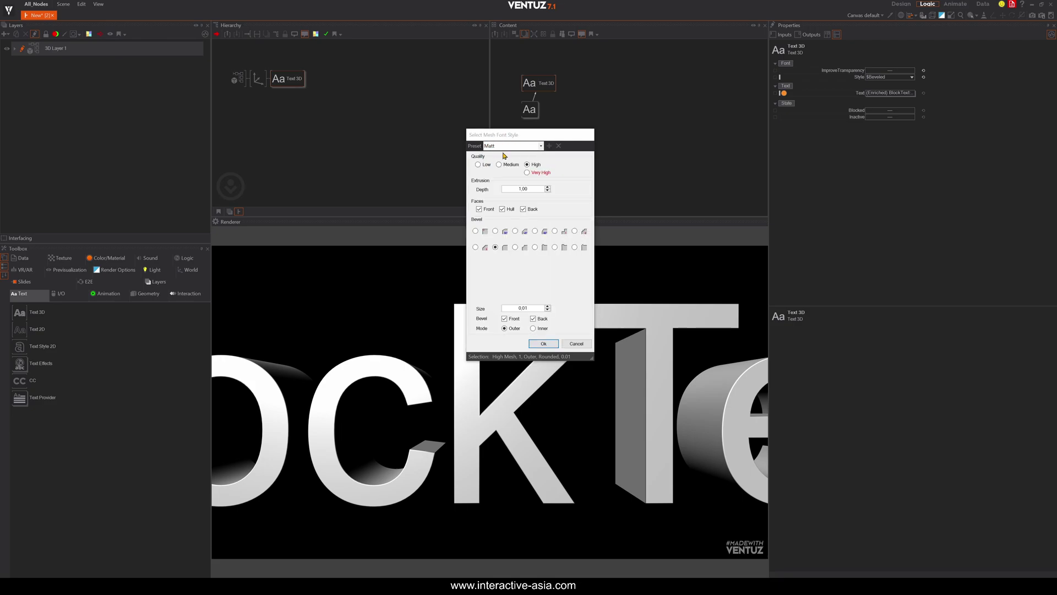
click(544, 344)
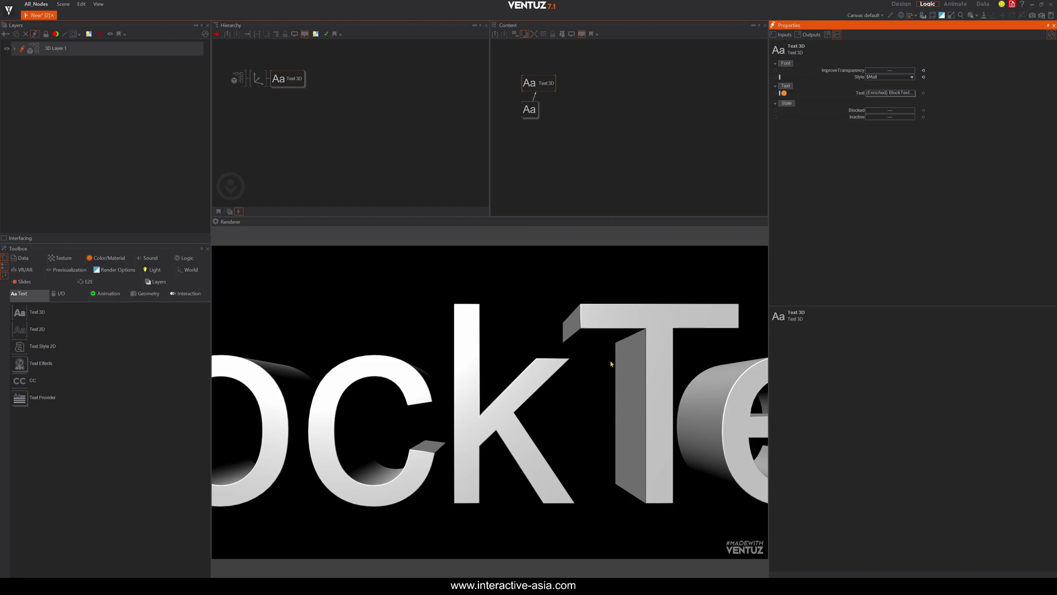
Increase the bevel size of the Matt preset, save it to the project settings and reselect the Text 3D node.
click(910, 77)
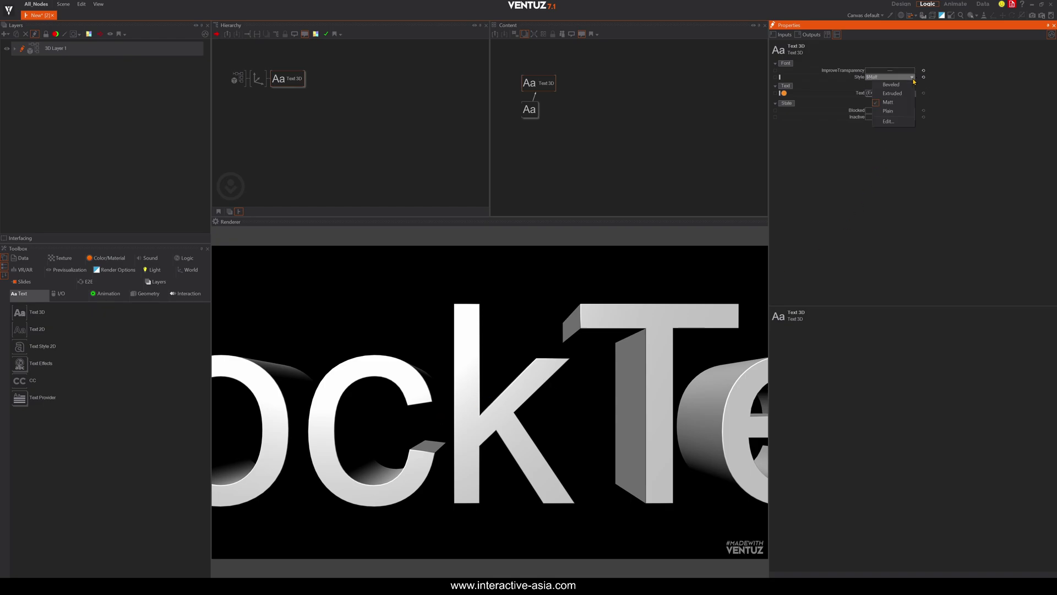
click(888, 121)
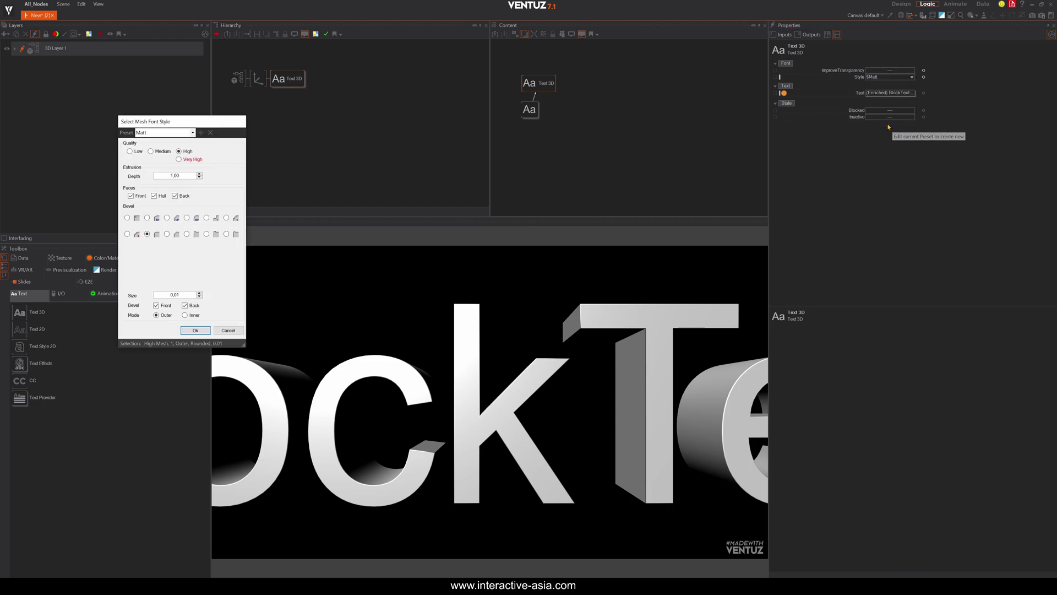
click(199, 293)
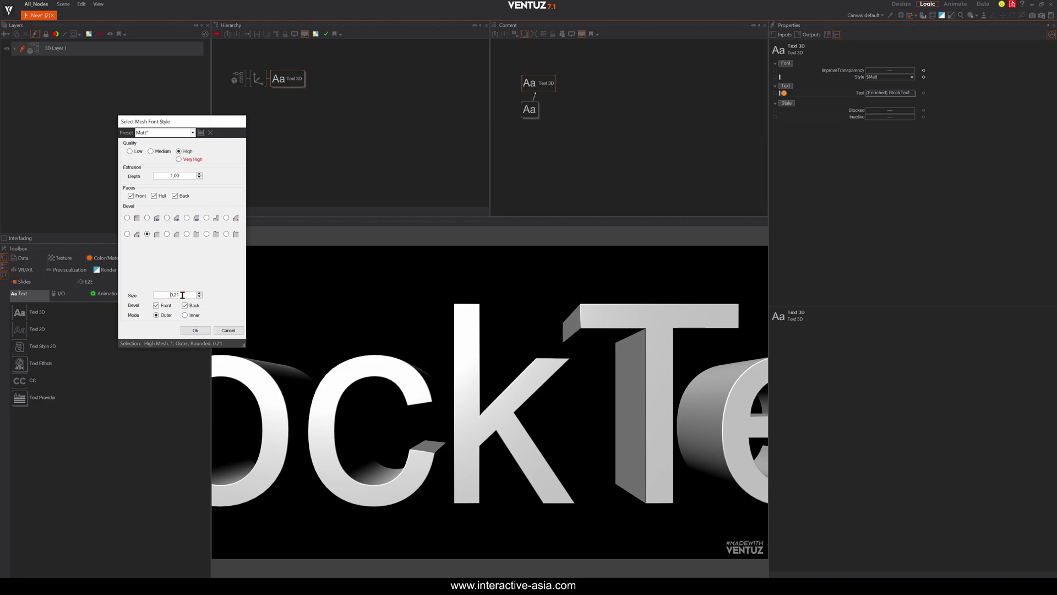
text(5)
click(196, 330)
click(504, 325)
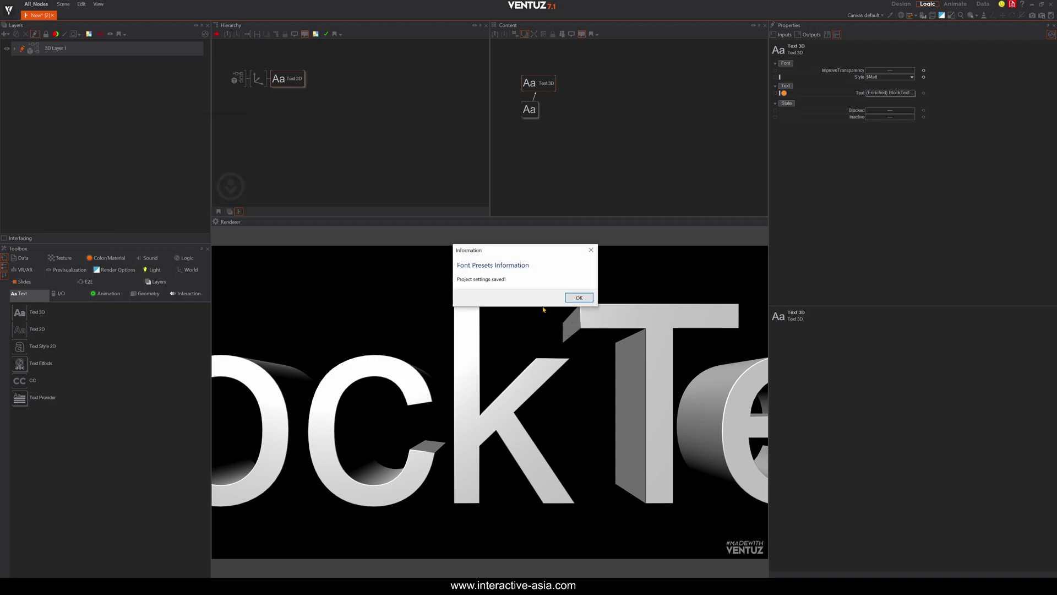
click(576, 300)
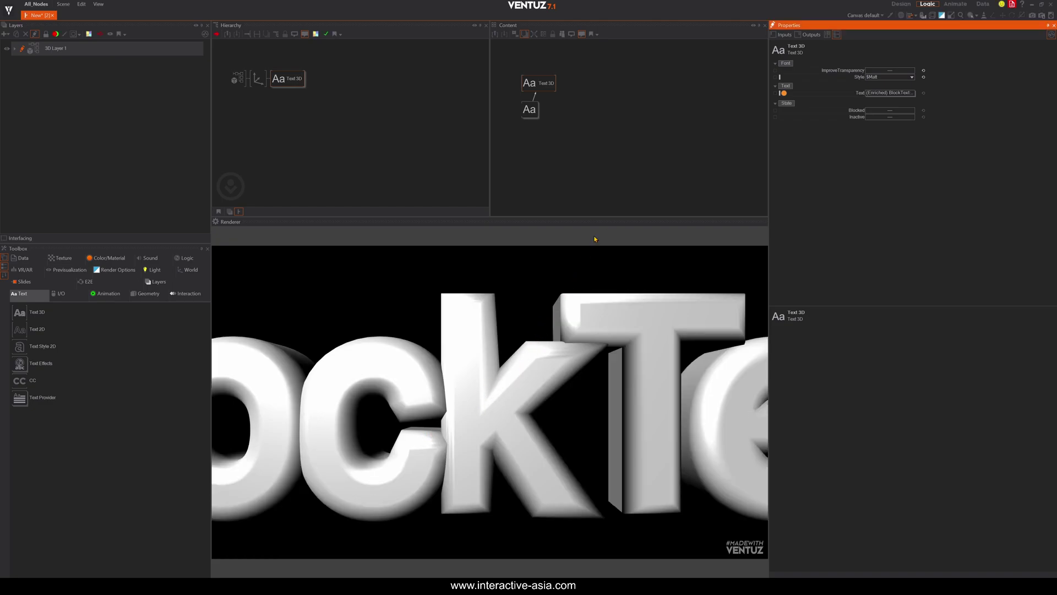
click(539, 82)
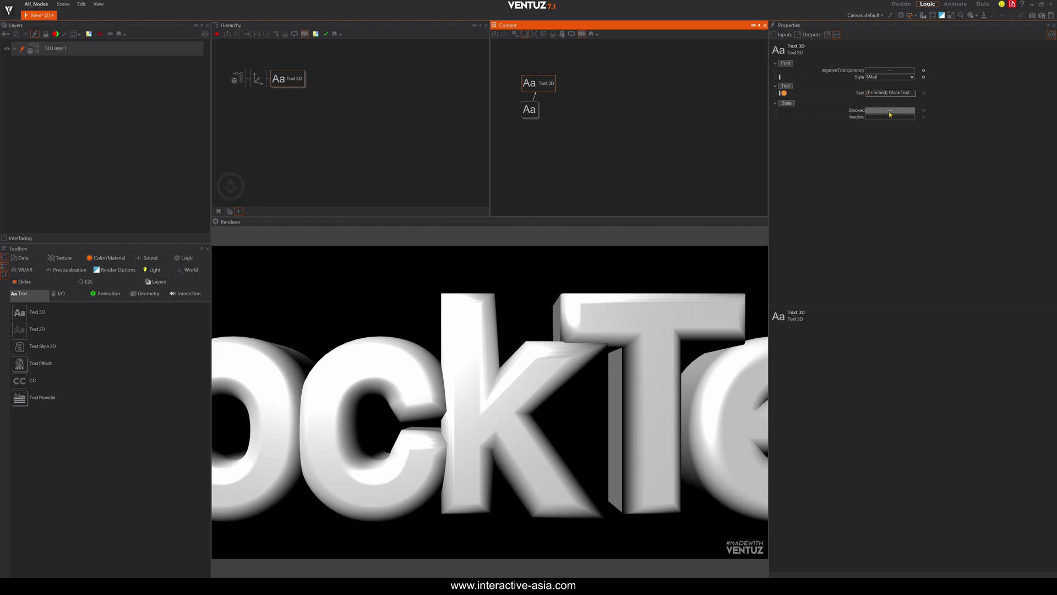